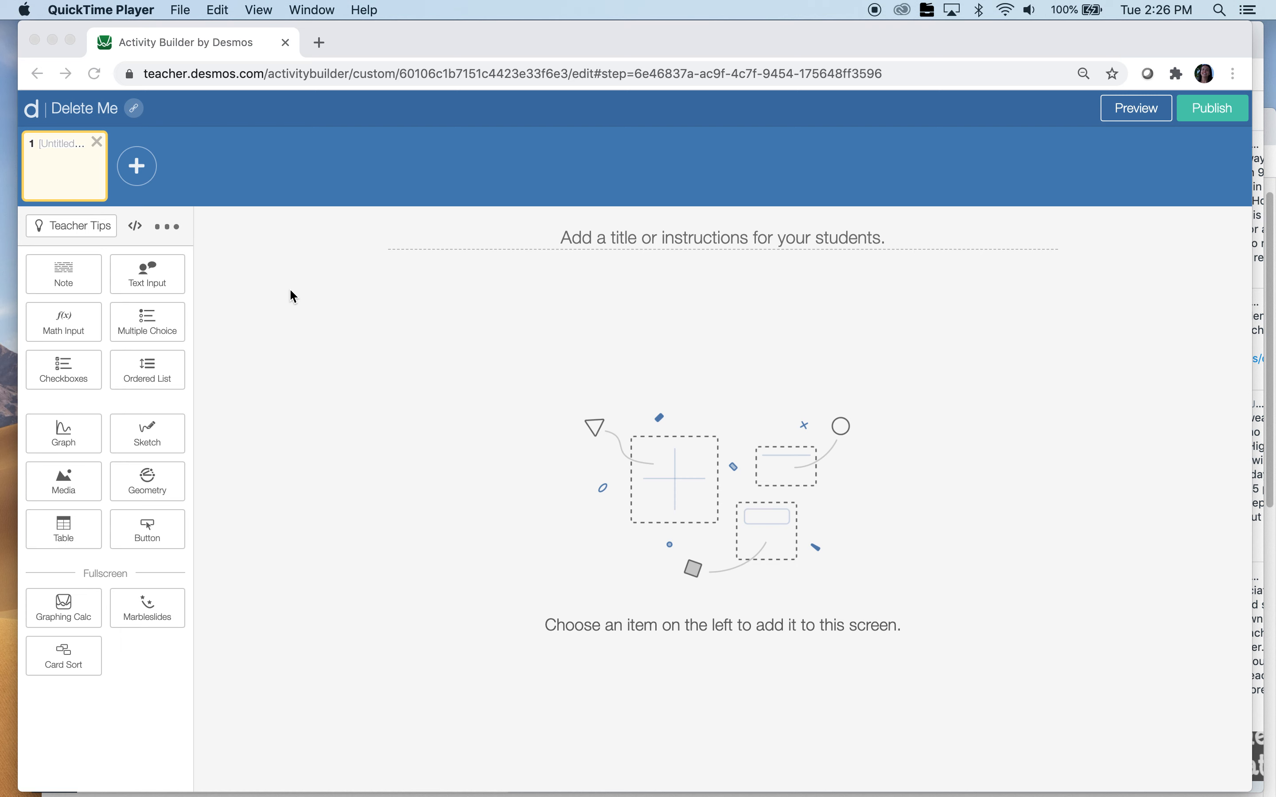
- Add a graph, a math input and a note to the empty activity screen
{"action": "left_click", "coordinate": [56, 423]}
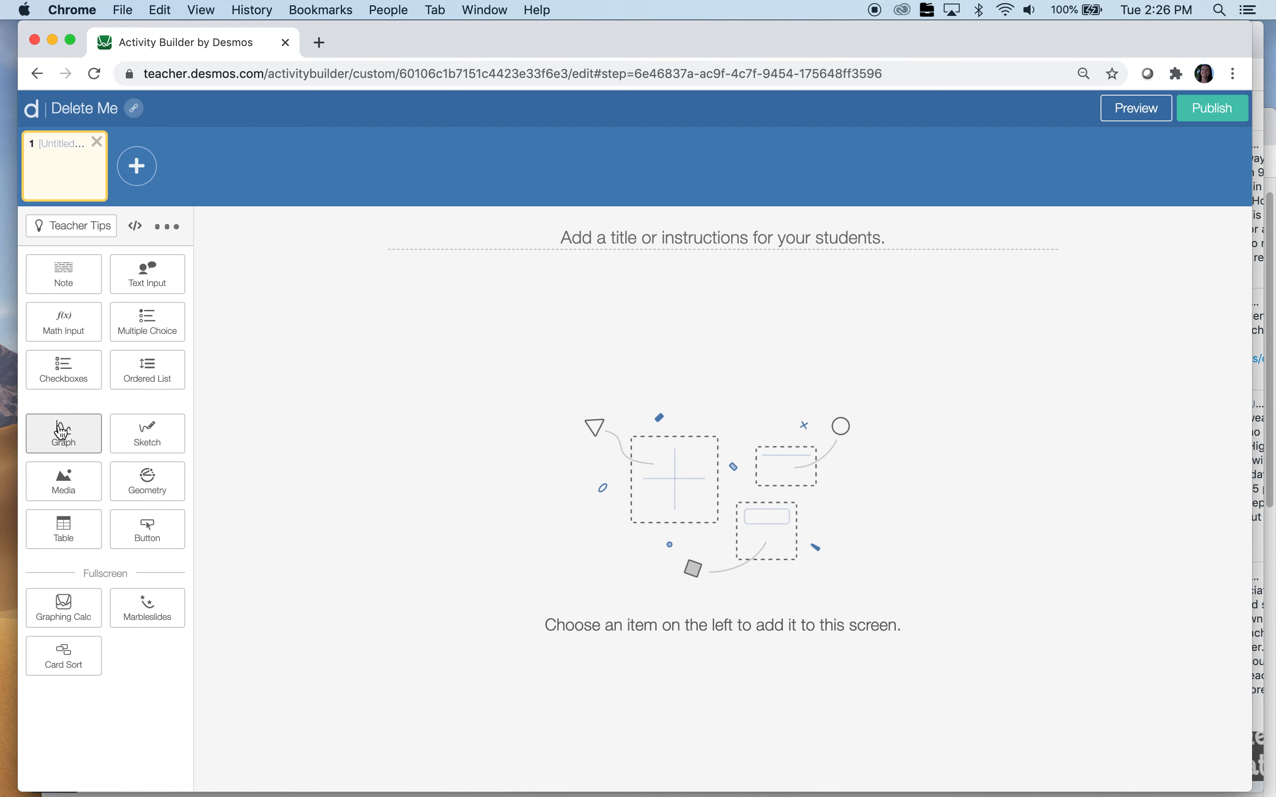
{"action": "left_click", "coordinate": [60, 430]}
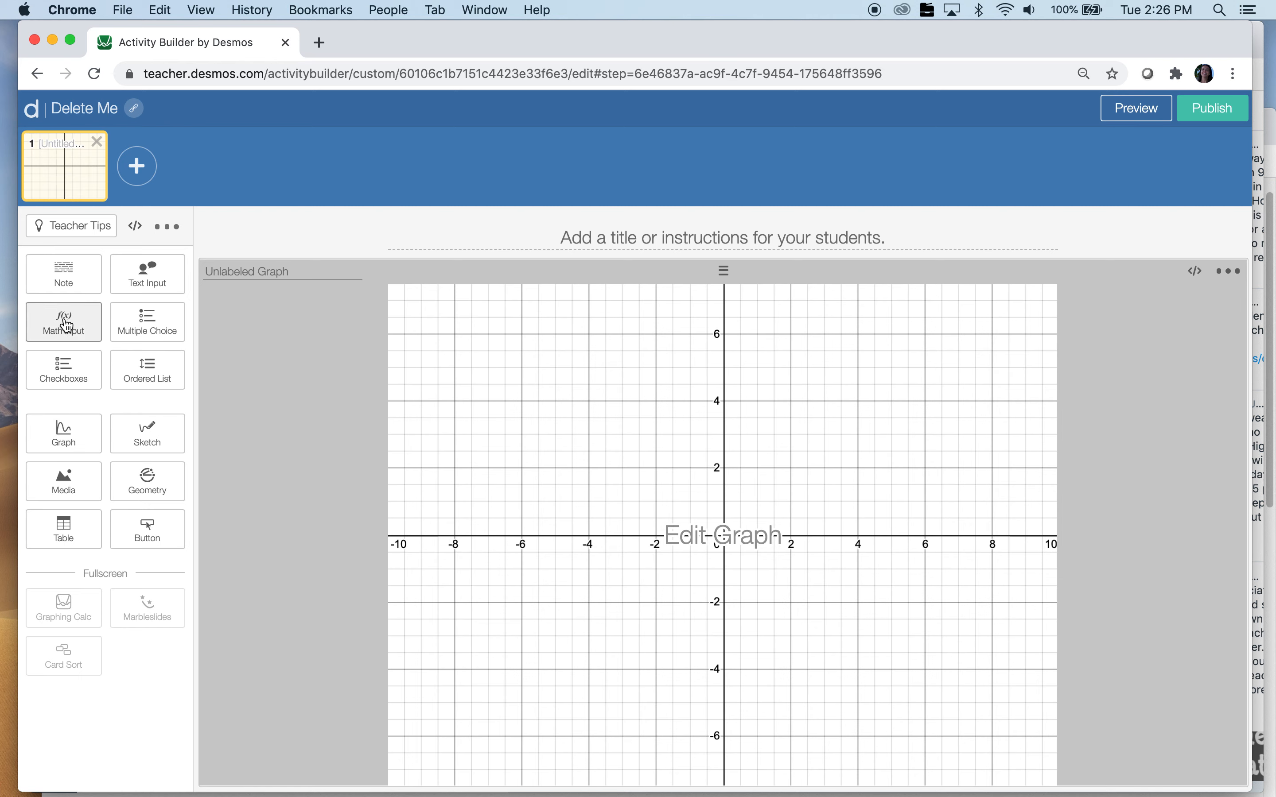
{"action": "left_click", "coordinate": [66, 323]}
{"action": "left_click", "coordinate": [64, 282]}
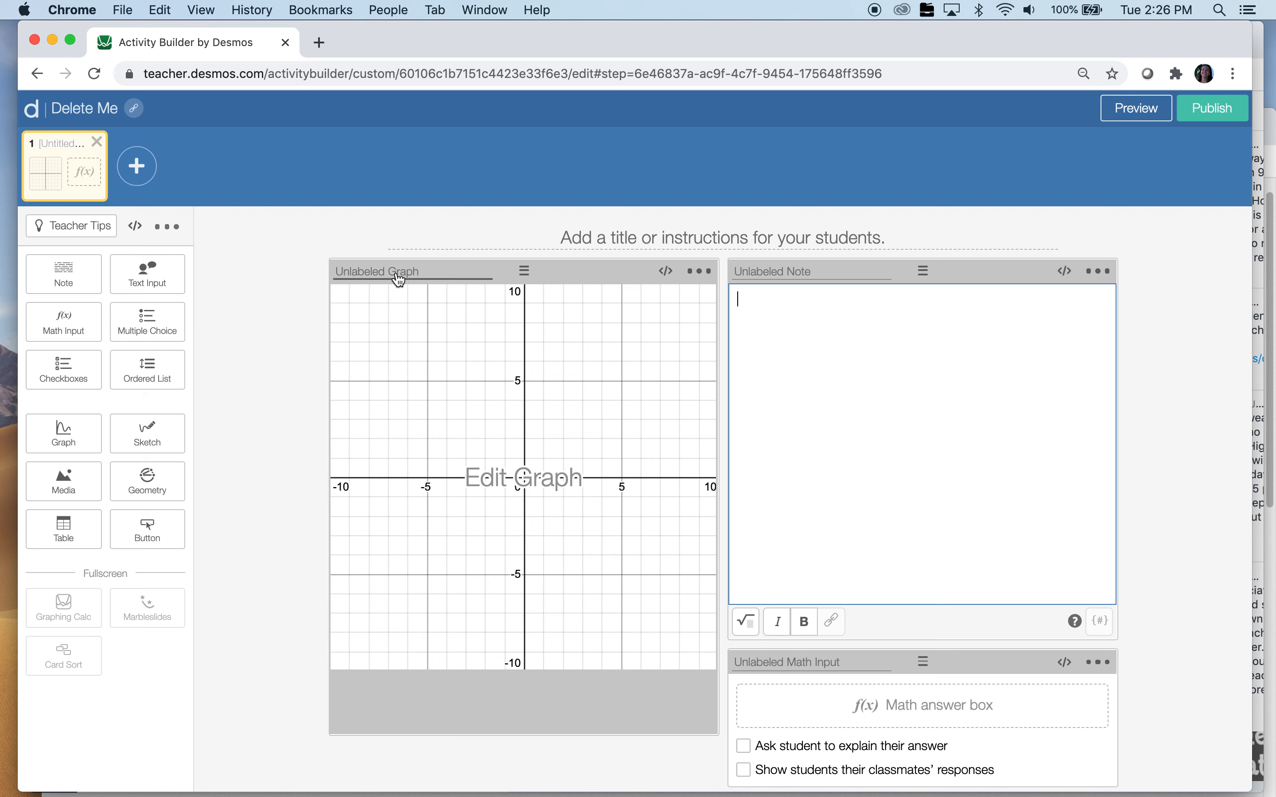
- Label the math input "math1" and write "Type an equation:" in the note
{"action": "left_click", "coordinate": [778, 659]}
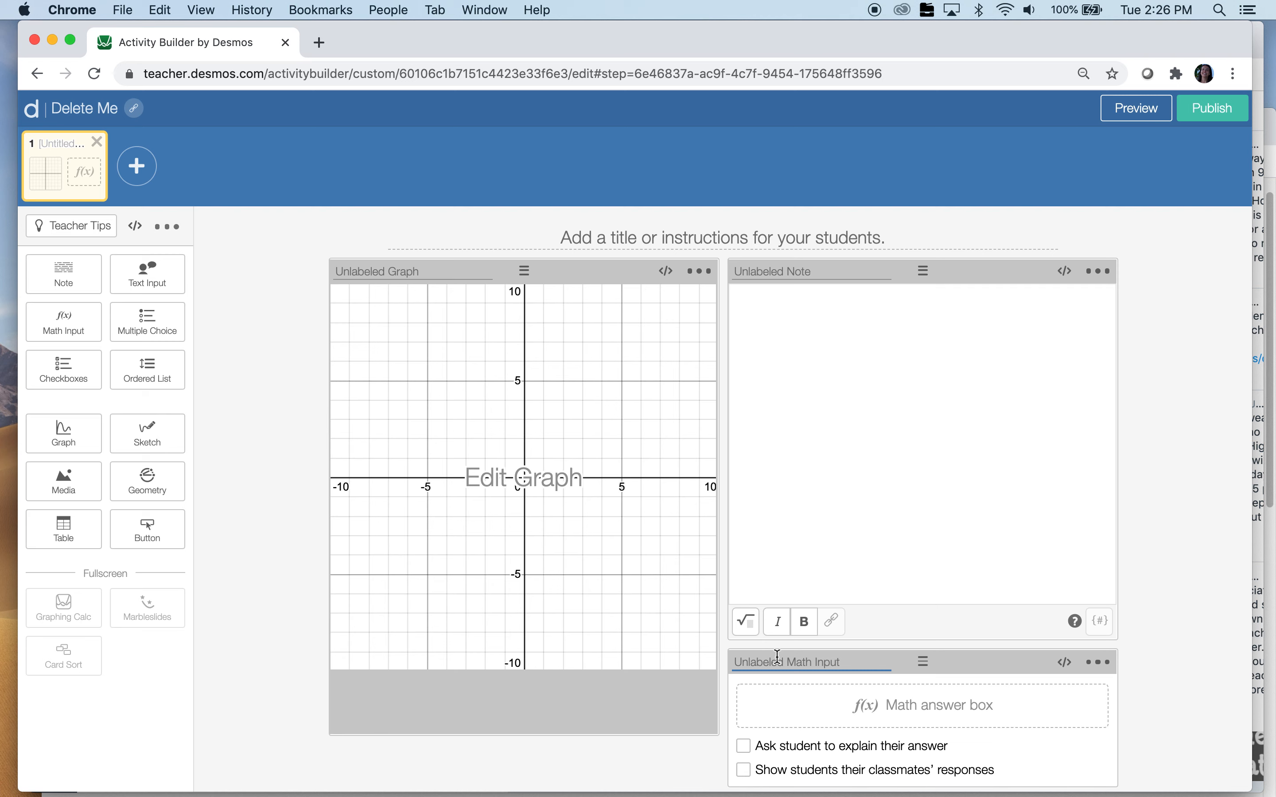
{"action": "type", "text": "math1"}
{"action": "right_click", "coordinate": [821, 472]}
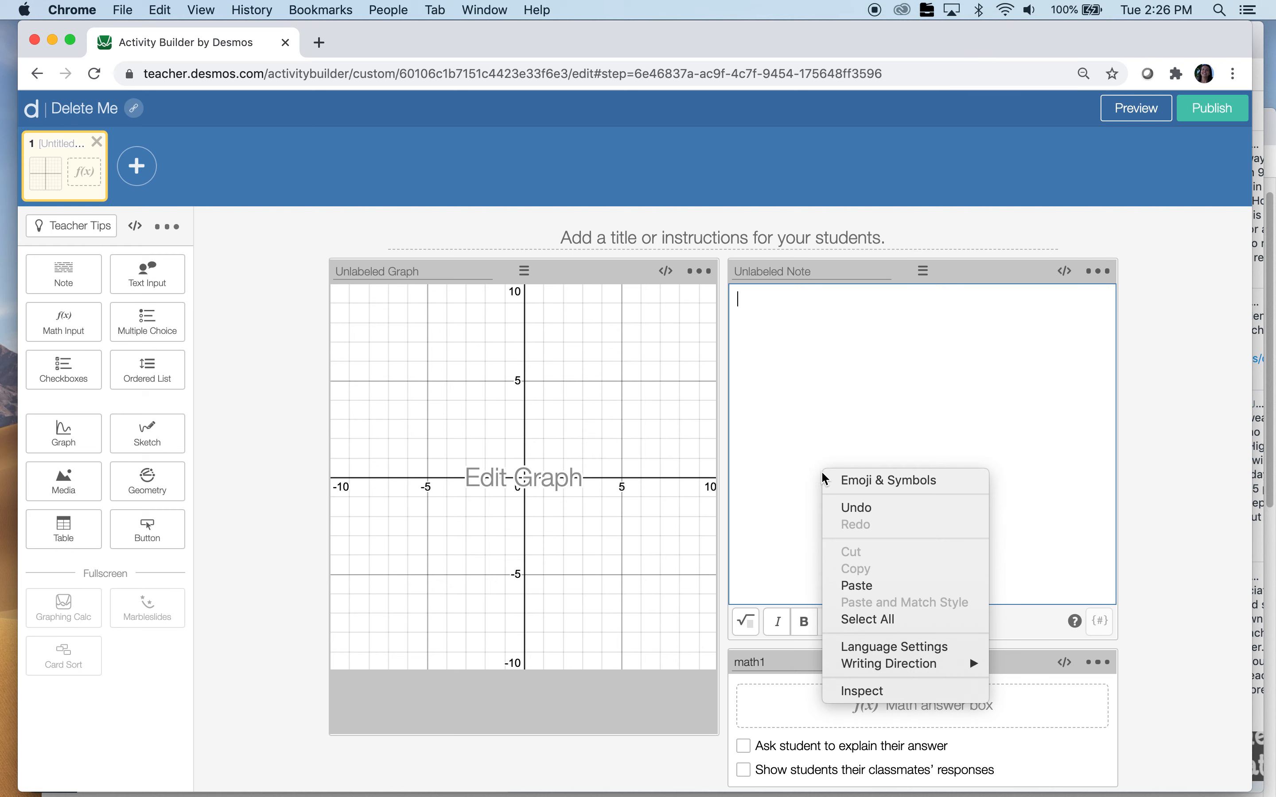
{"action": "left_click", "coordinate": [784, 370]}
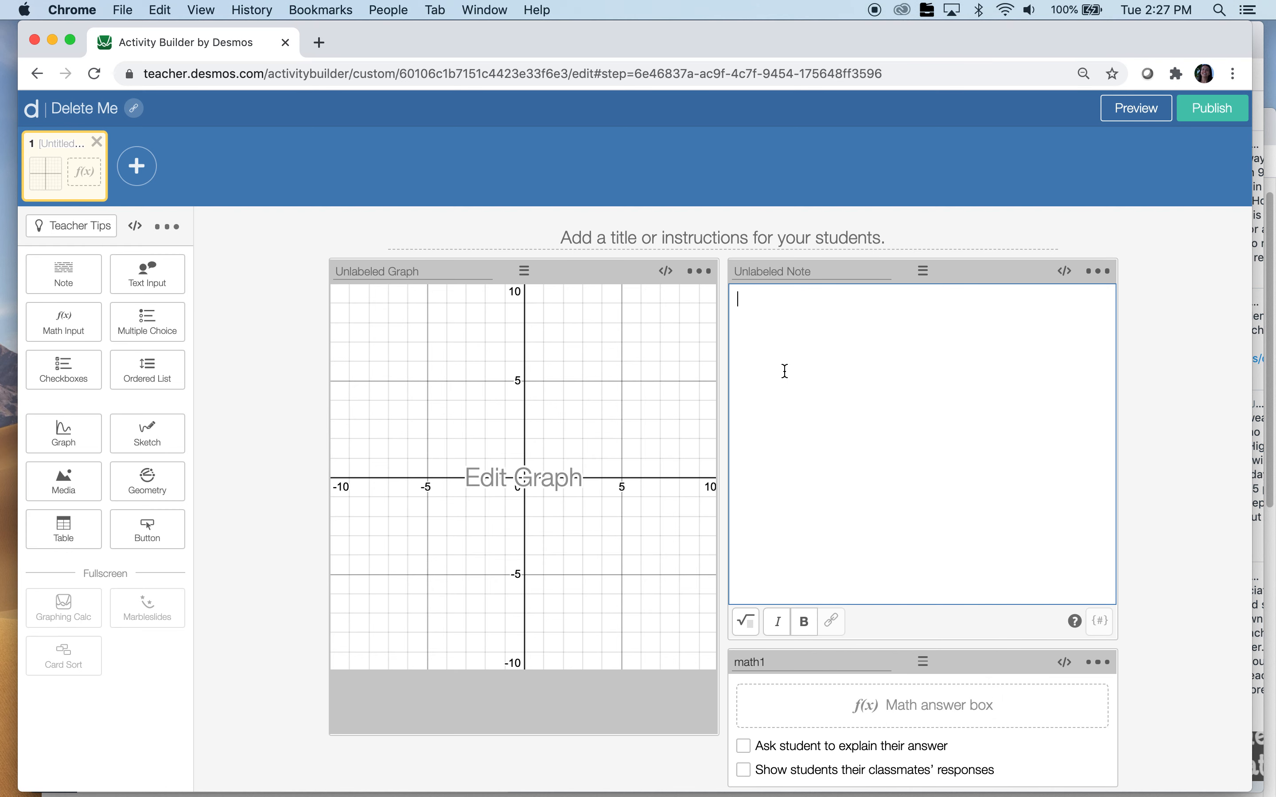
{"action": "type", "text": "Type an equation:"}
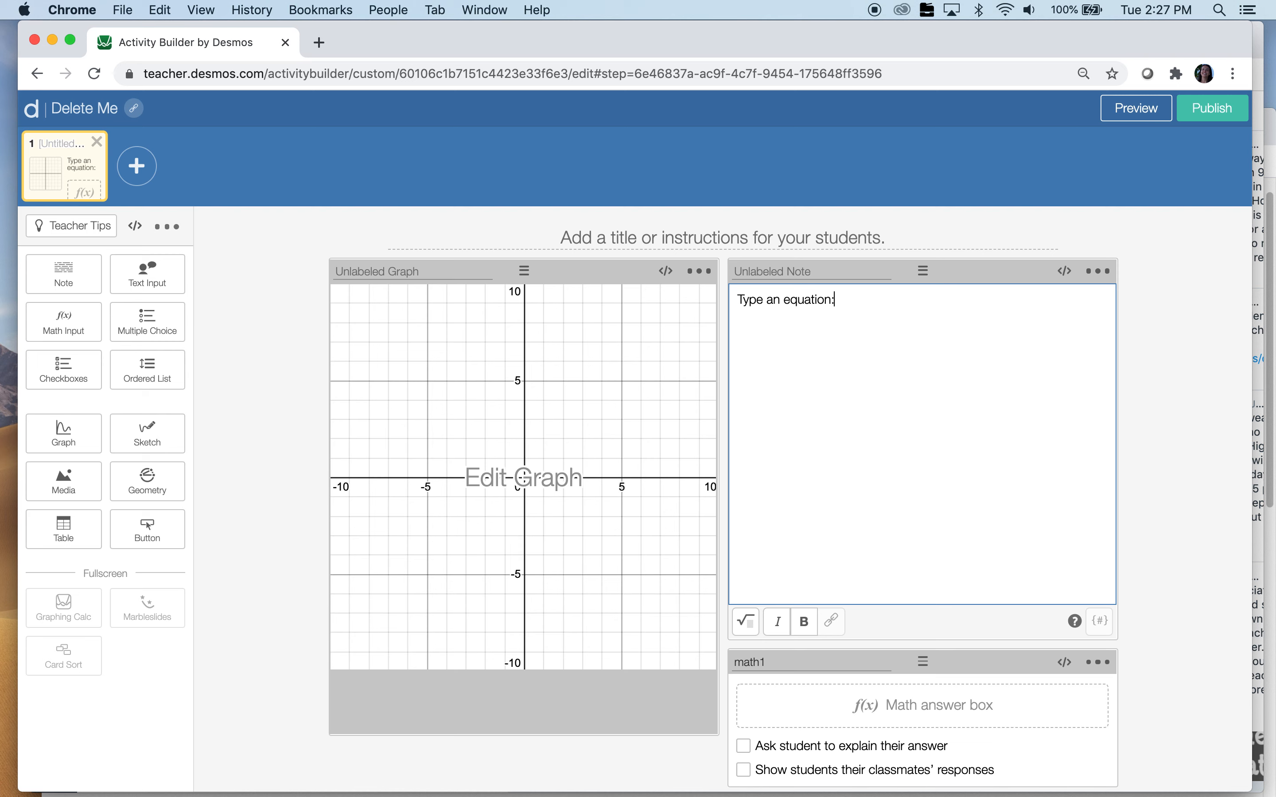
- Open the graph for editing and enter the line y = -2/3x + 4 as its first expression
{"action": "left_click", "coordinate": [655, 379]}
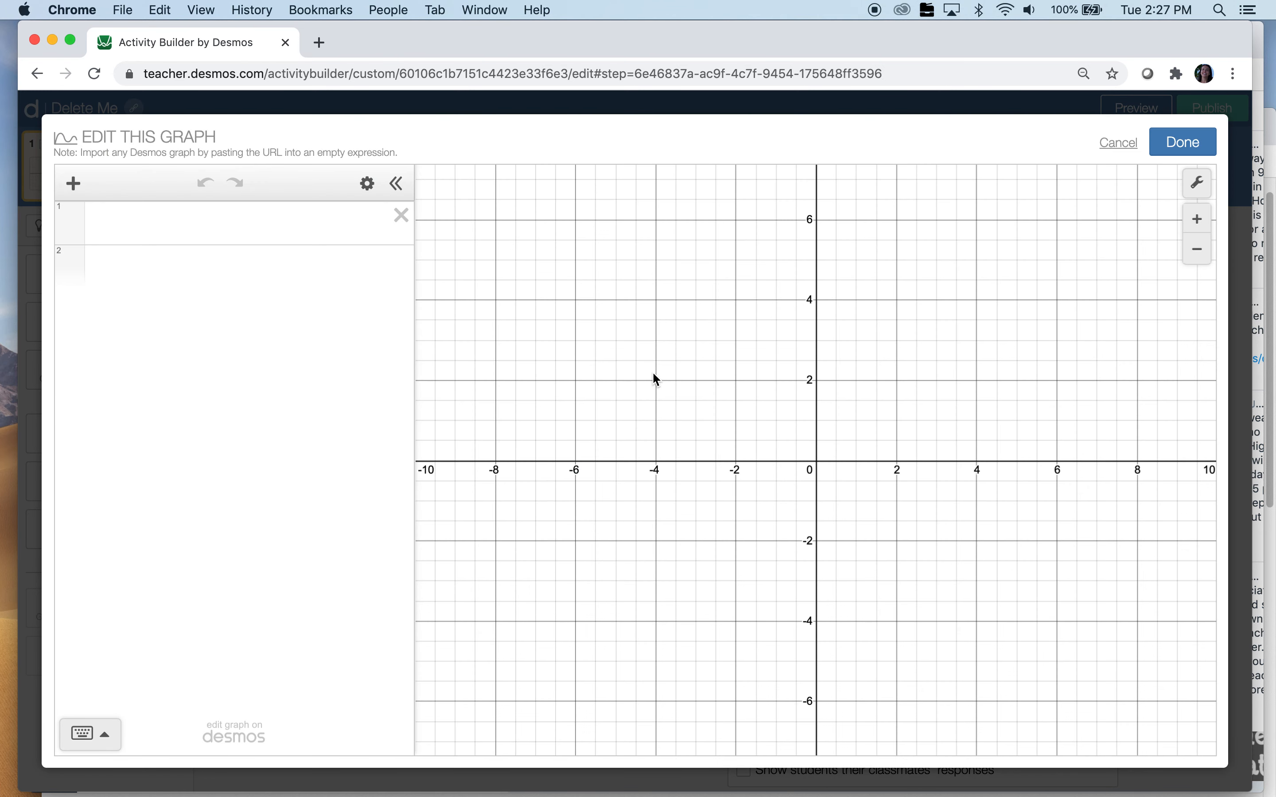
{"action": "left_click", "coordinate": [281, 224]}
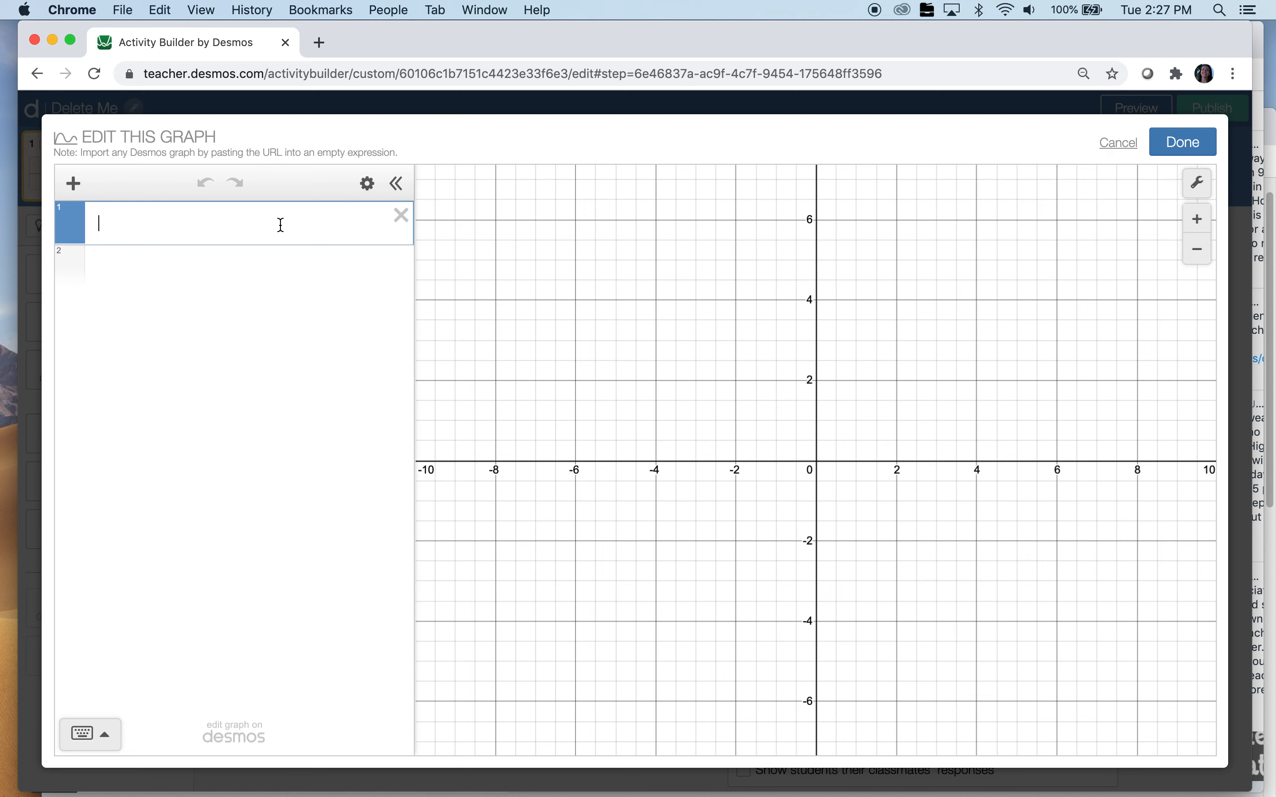
{"action": "type", "text": "y=-2/3"}
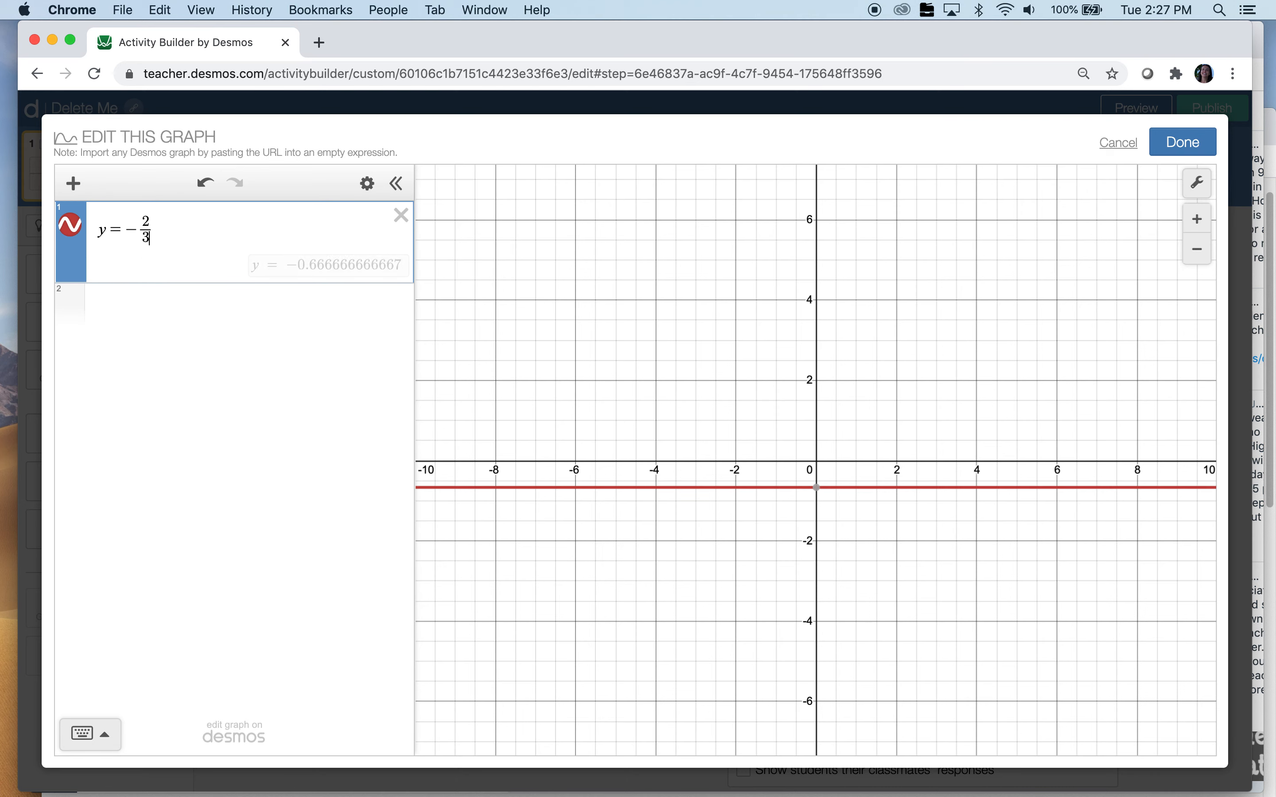
{"action": "type", "text": "x"}
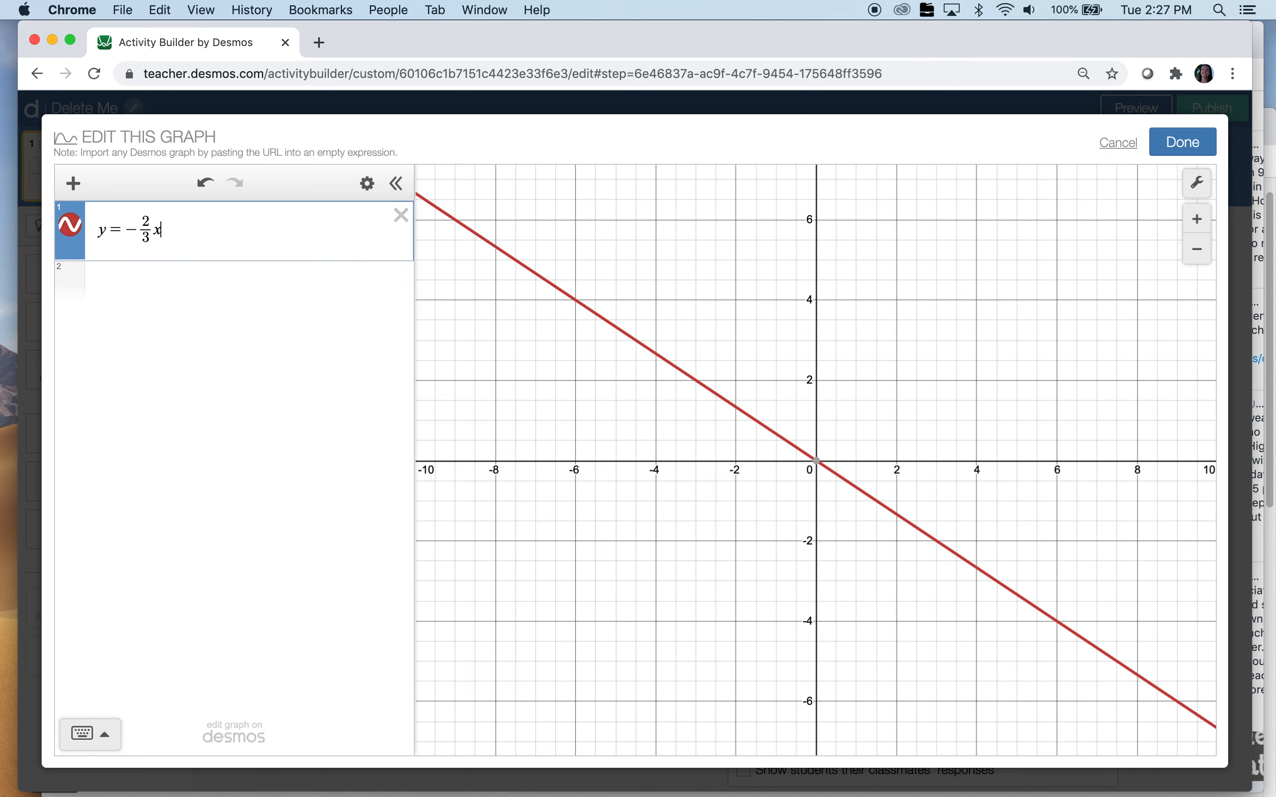
{"action": "type", "text": "+4"}
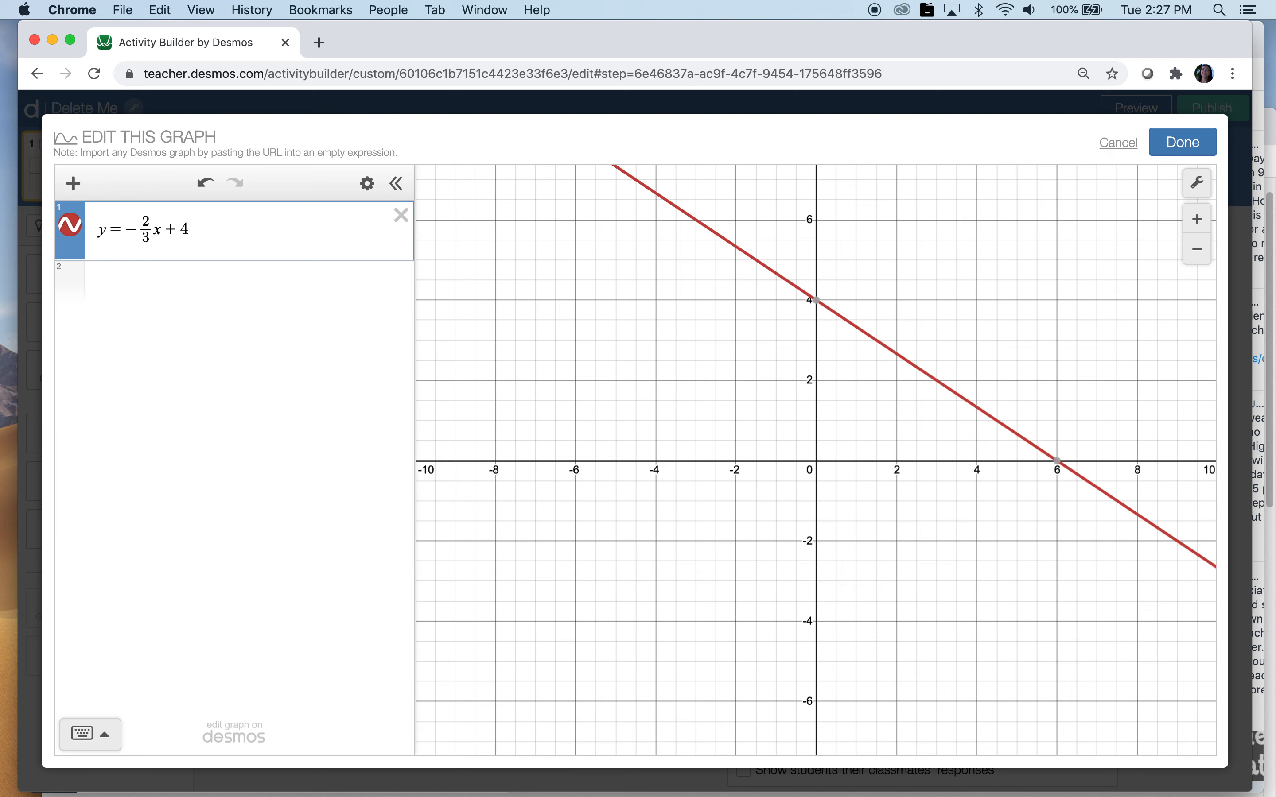
- Add f(x) as the graph's second expression and save the graph
{"action": "left_click", "coordinate": [237, 283]}
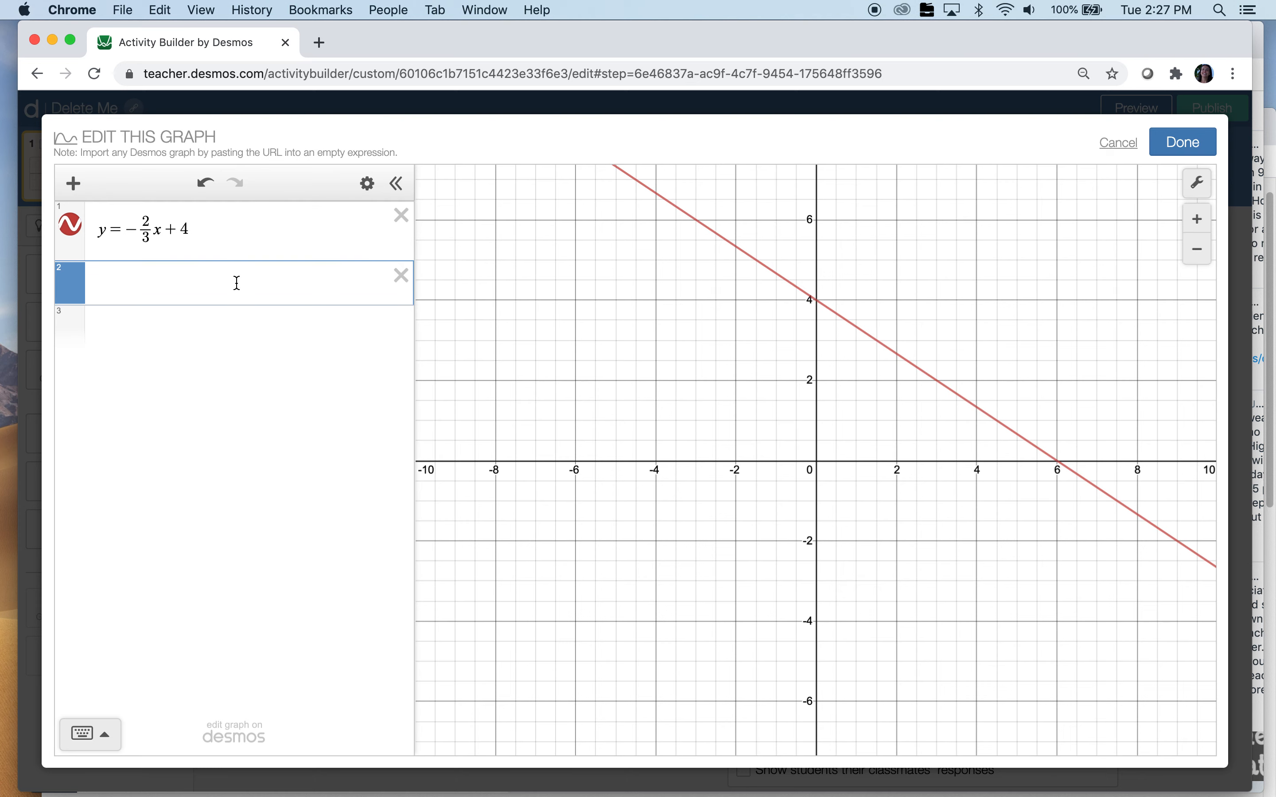
{"action": "type", "text": "f(x)"}
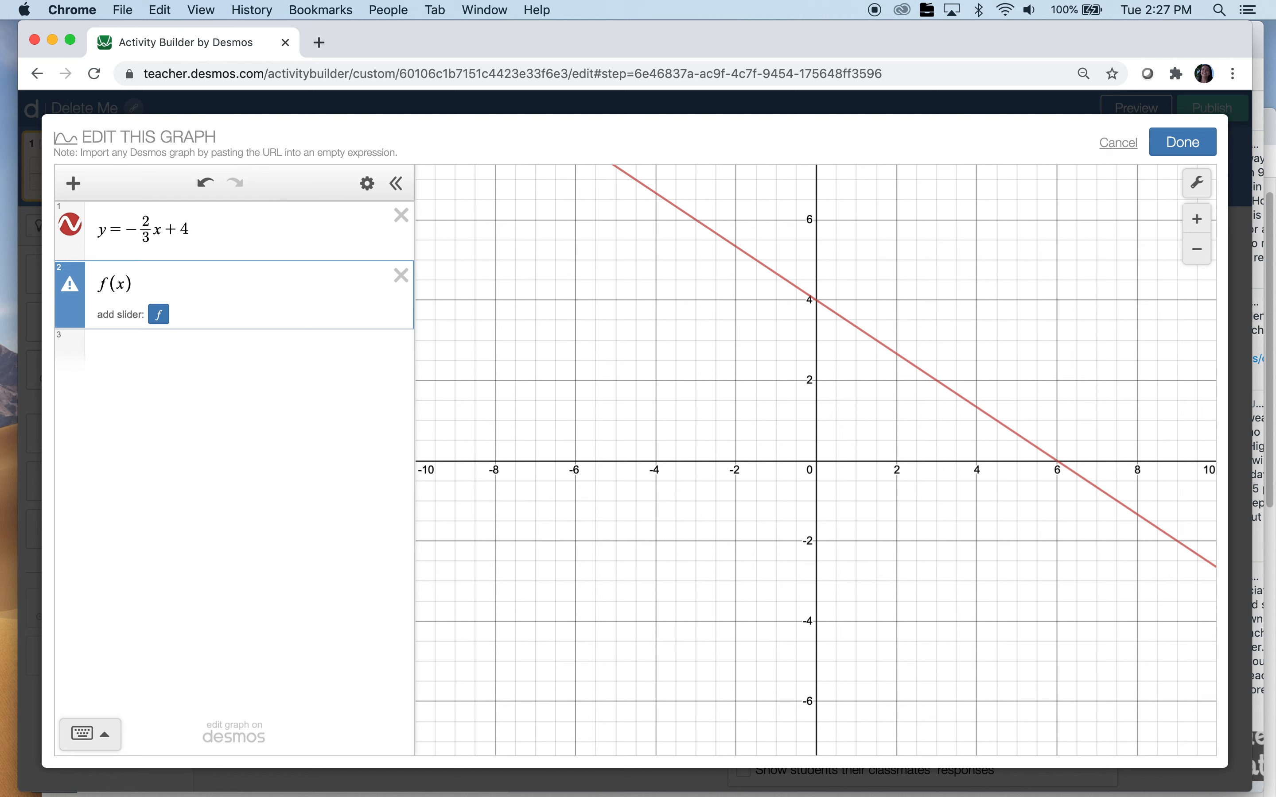
{"action": "left_click", "coordinate": [1185, 143]}
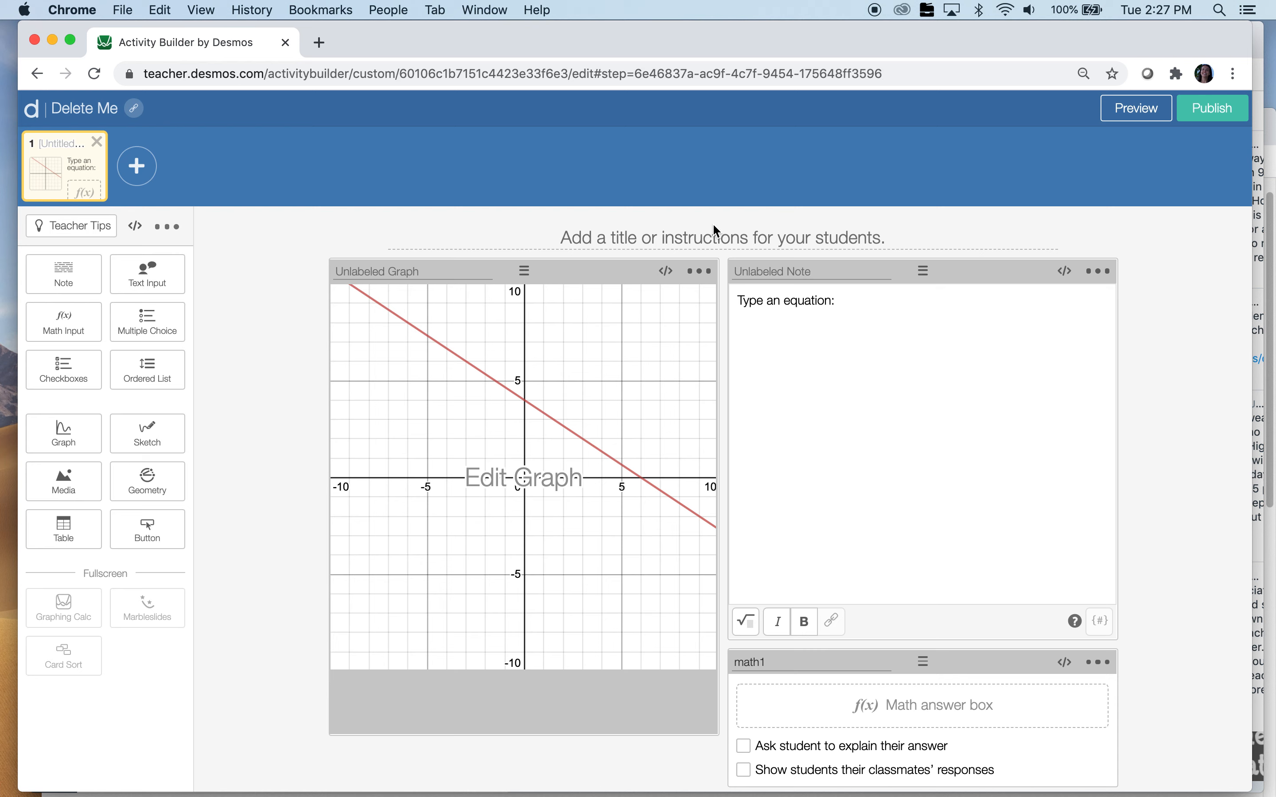
- Open the graph component's script and start a function sink for `f`
{"action": "left_click", "coordinate": [668, 273]}
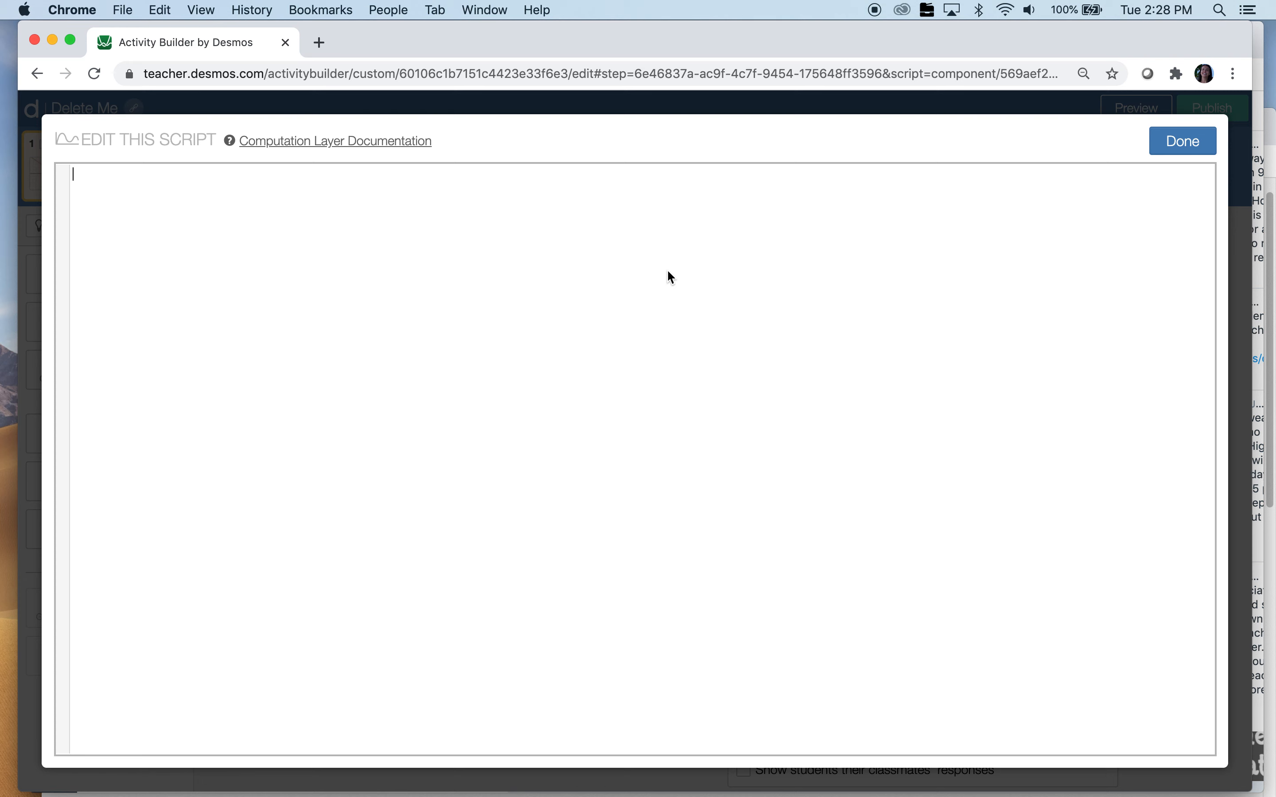
{"action": "type", "text": "fu"}
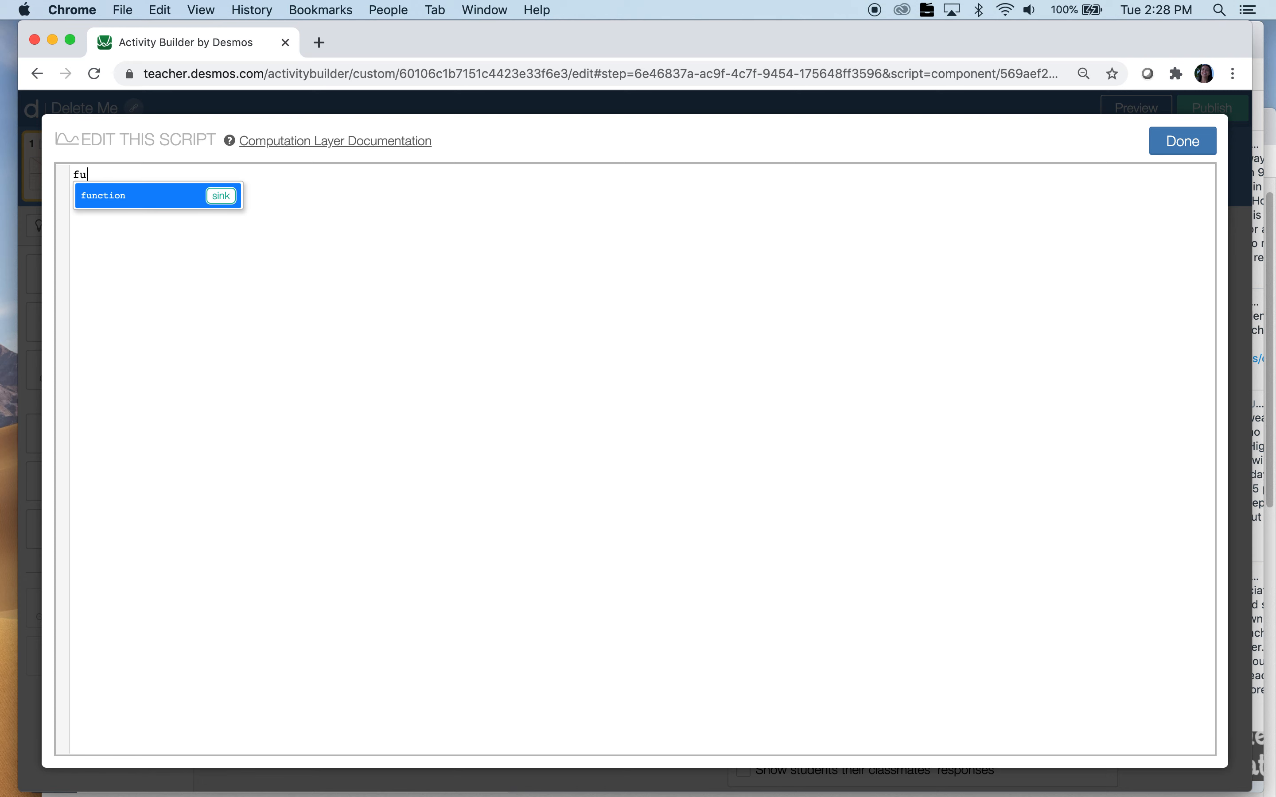
{"action": "key", "text": "Return"}
{"action": "type", "text": "f`);"}
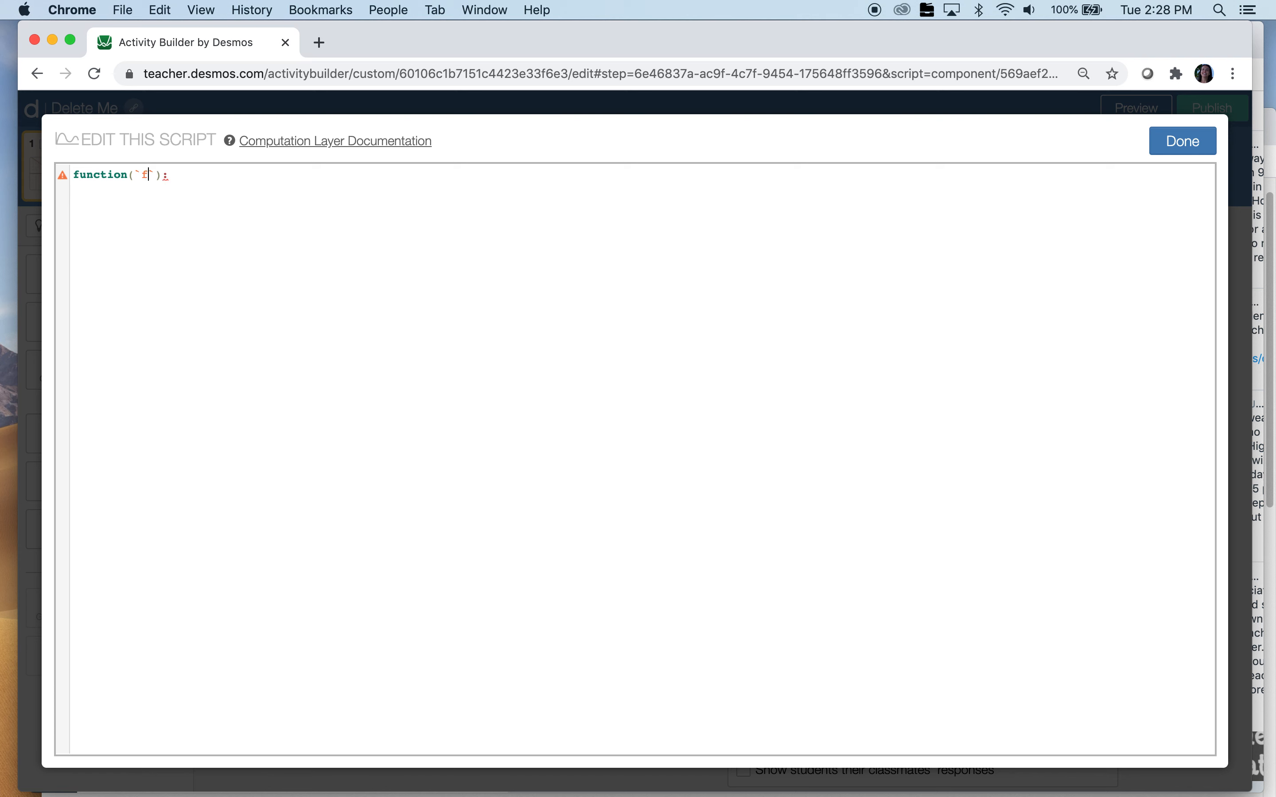
{"action": "key", "text": "Right"}
{"action": "key", "text": "Right"}
{"action": "key", "text": "Right"}
- Set the `f` function sink to simpleFunction(math1.latex) and save the script
{"action": "type", "text": "sim"}
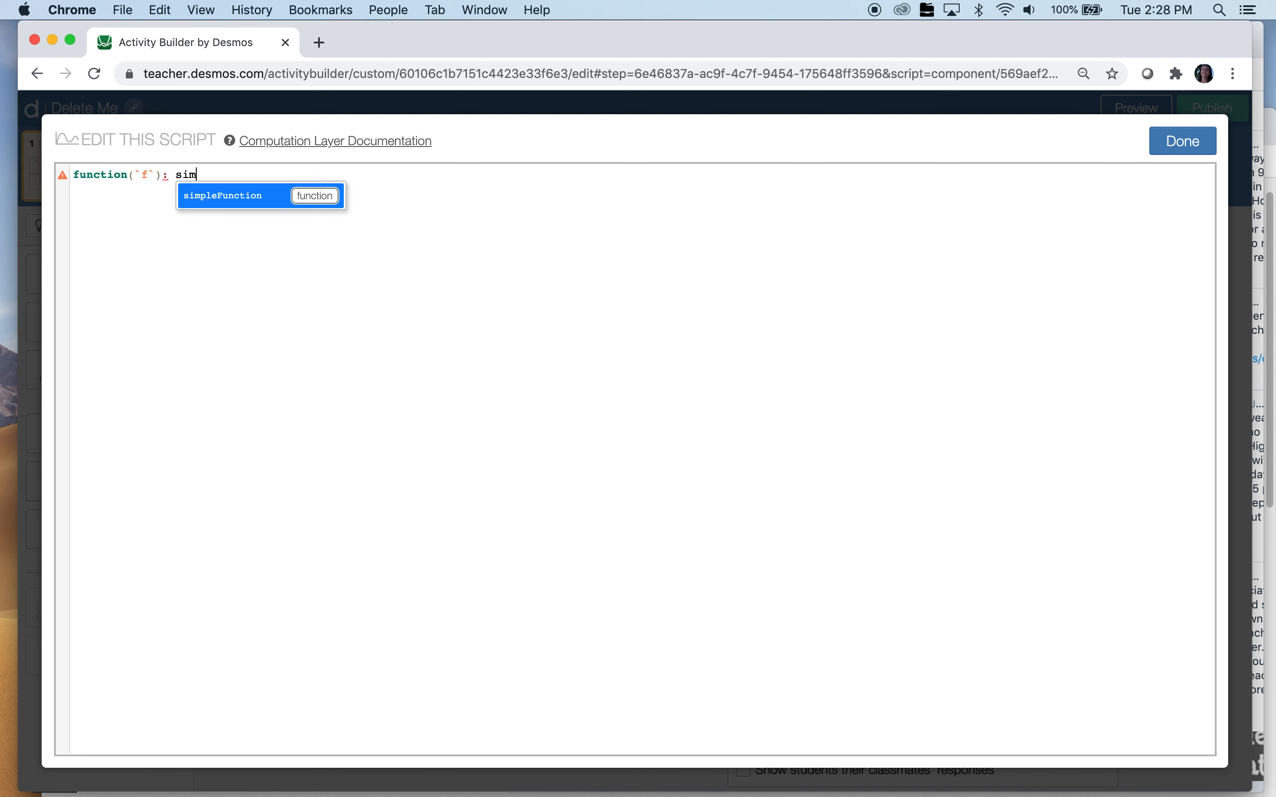
{"action": "key", "text": "Return"}
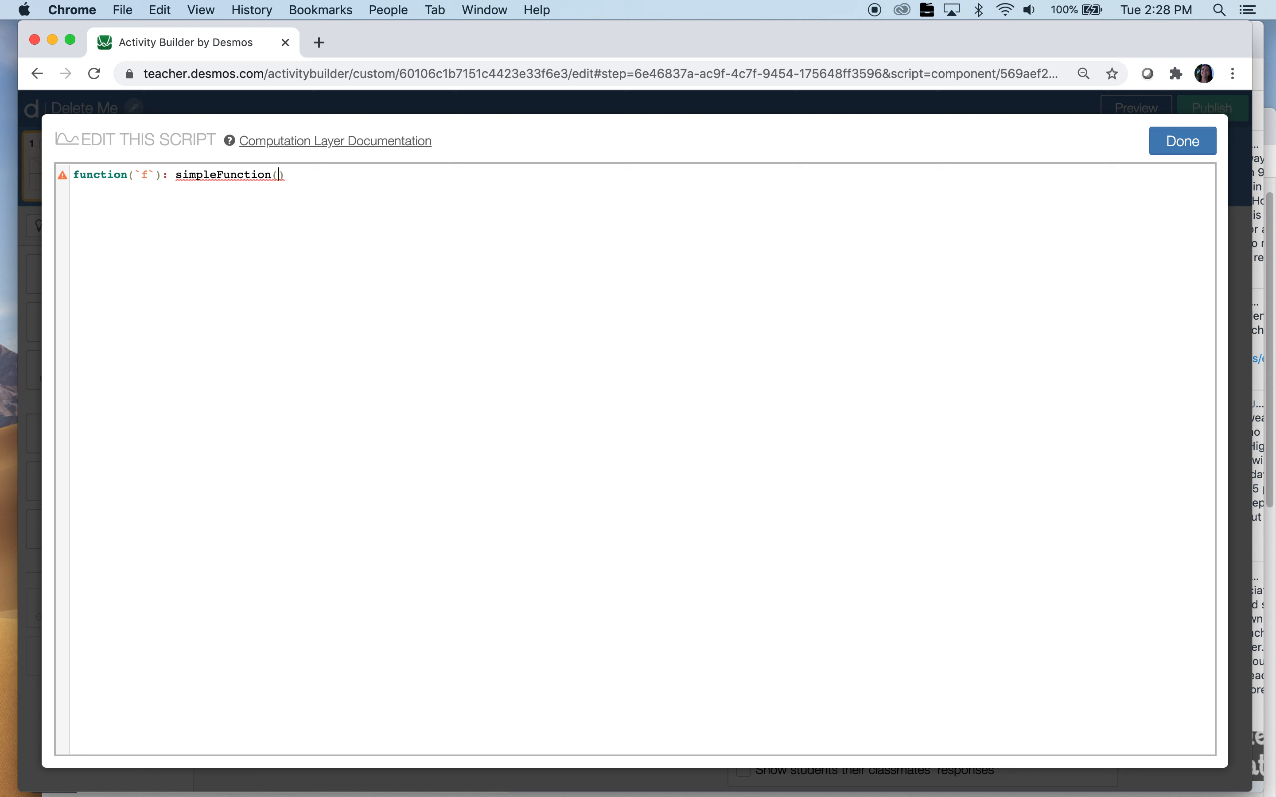
{"action": "type", "text": "math1"}
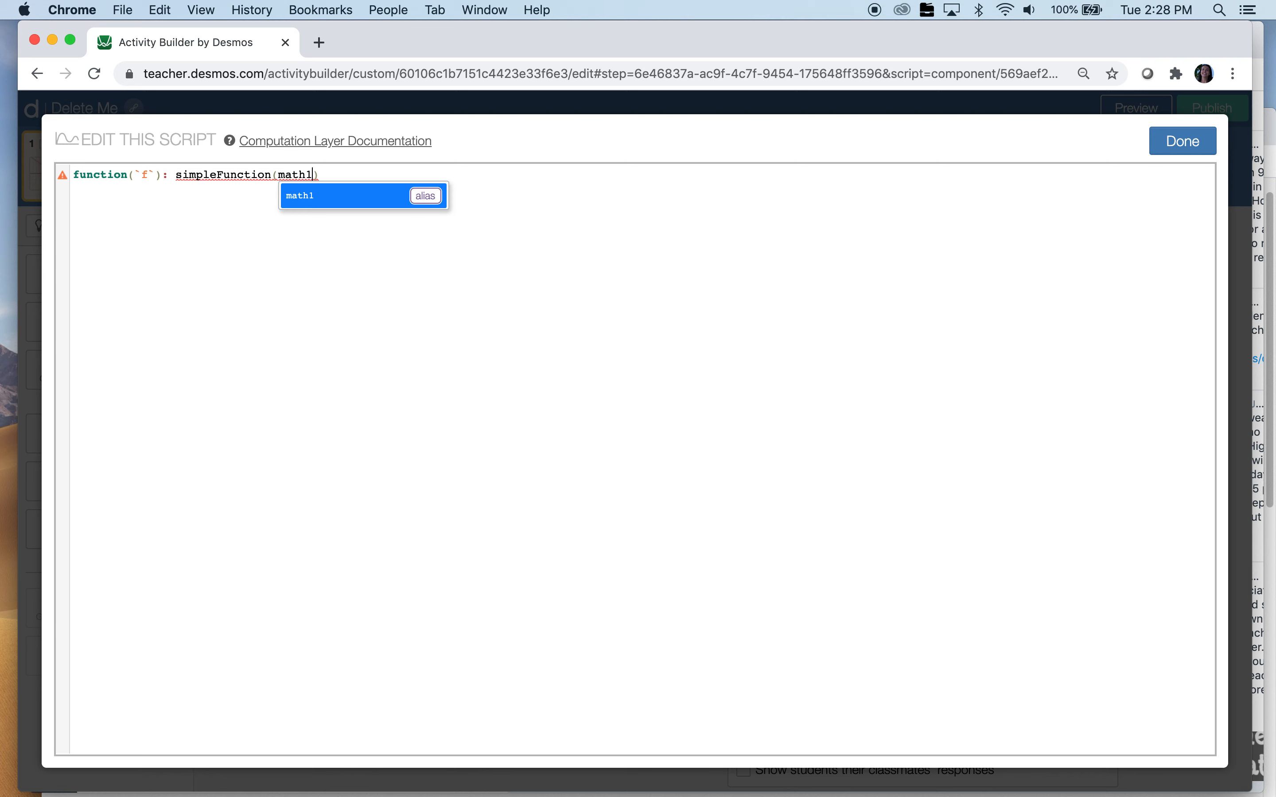
{"action": "type", "text": "."}
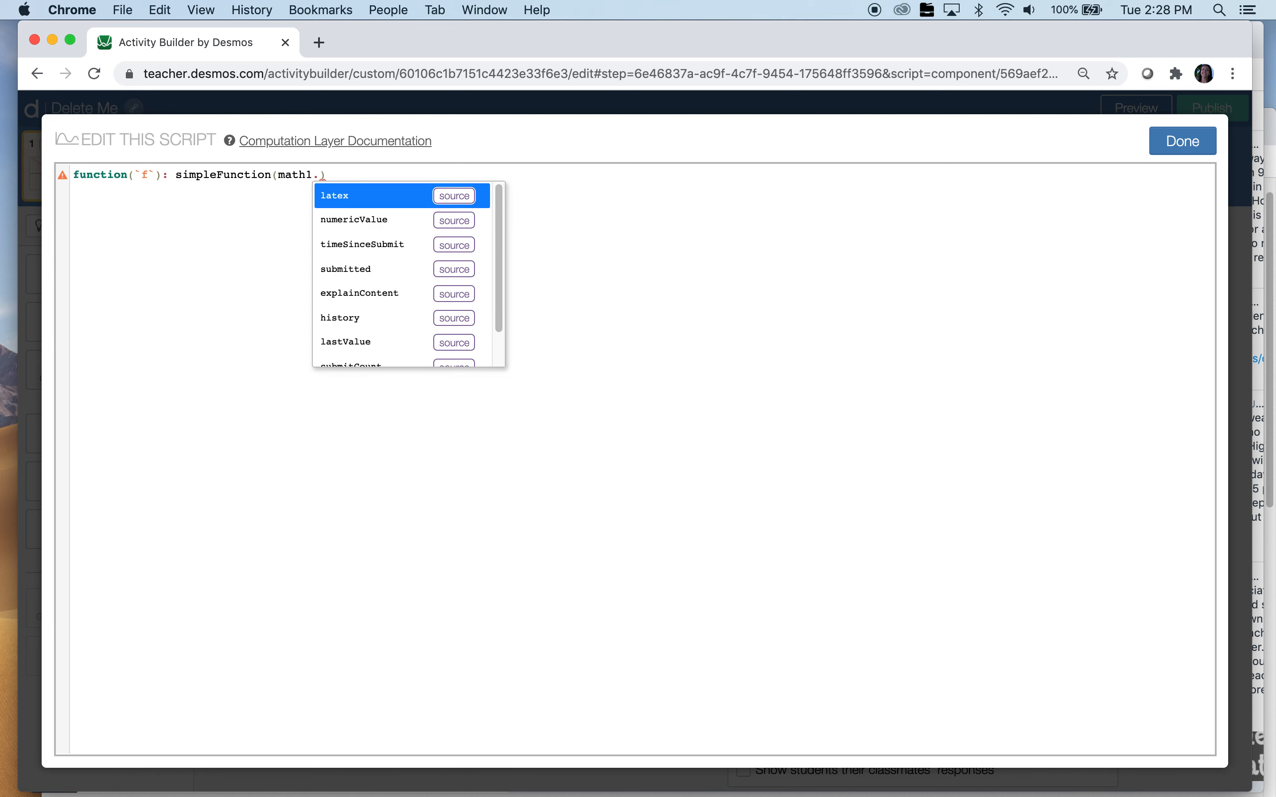
{"action": "type", "text": "latex"}
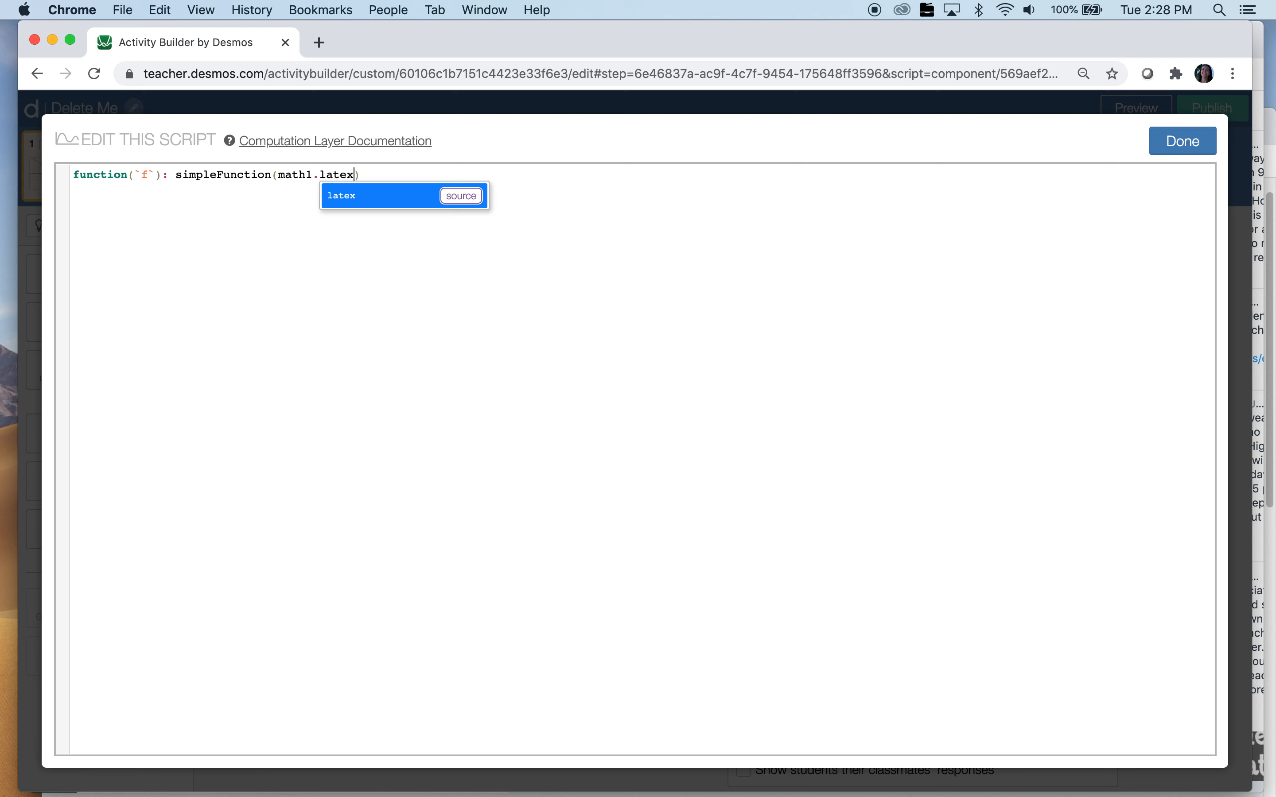
{"action": "type", "text": ")"}
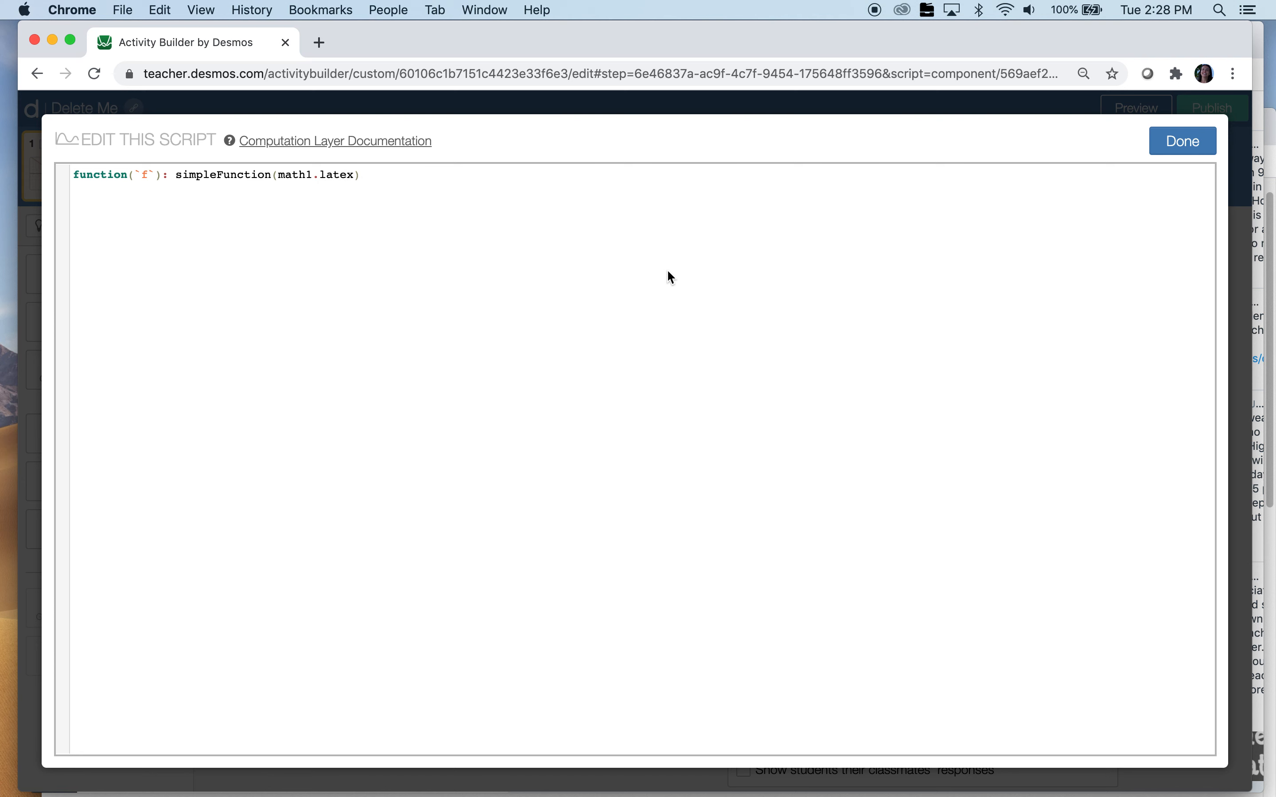
{"action": "left_click", "coordinate": [1185, 142]}
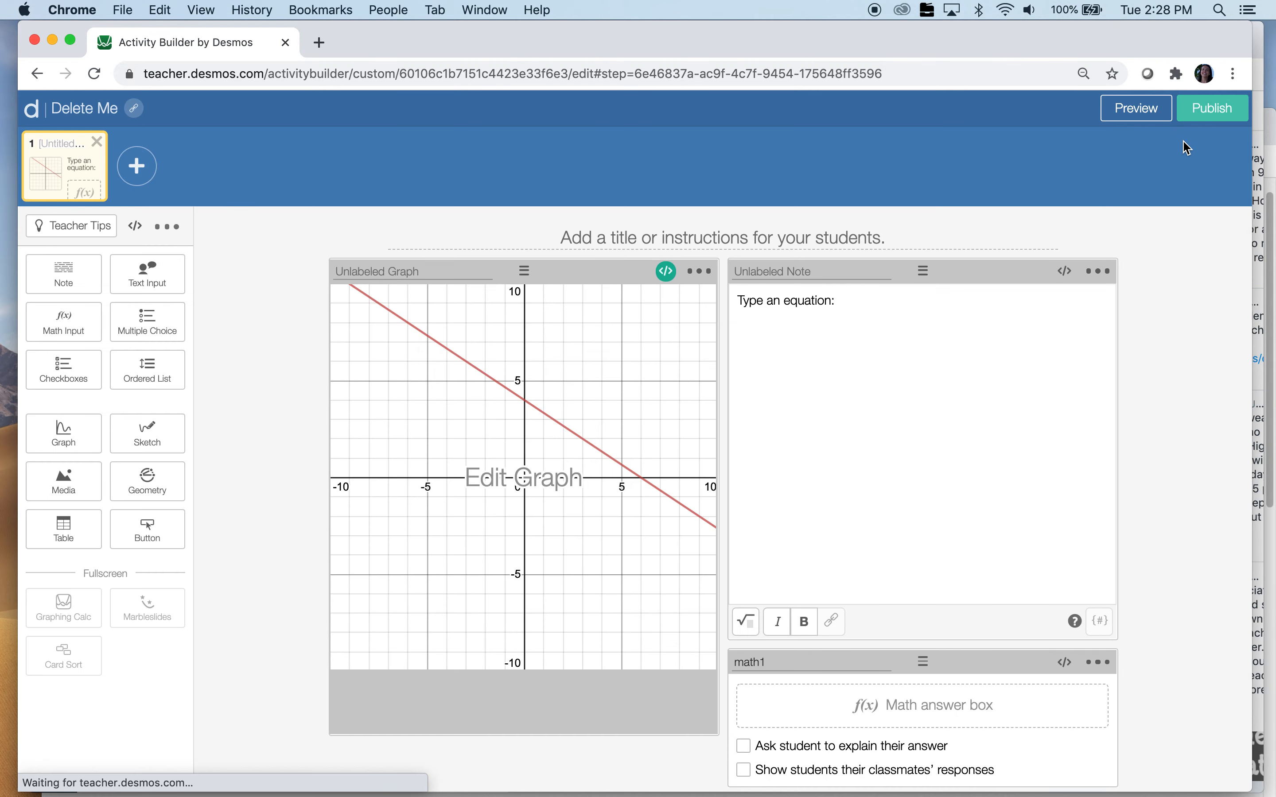
- Preview the student screen and enter y = x + 3 as the test equation
{"action": "left_click", "coordinate": [1145, 117]}
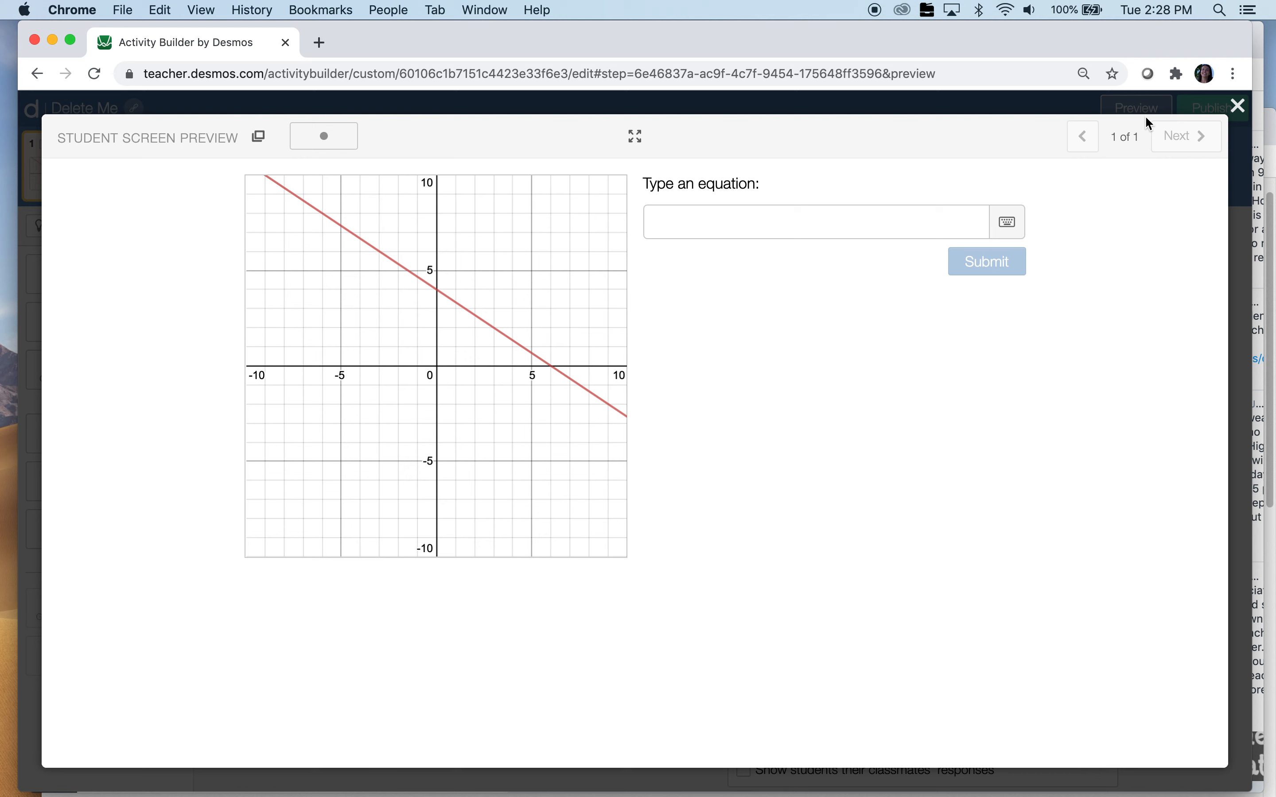
{"action": "left_click", "coordinate": [882, 214]}
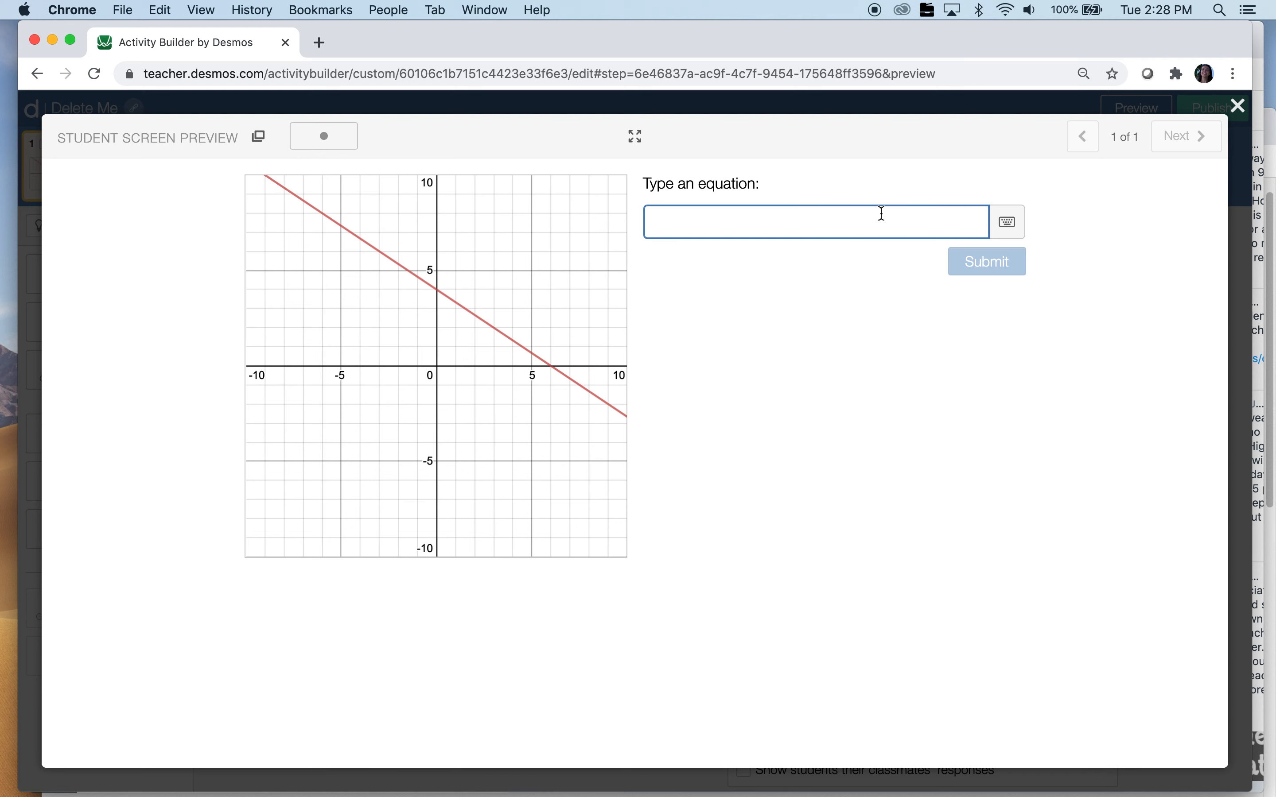
{"action": "type", "text": "y"}
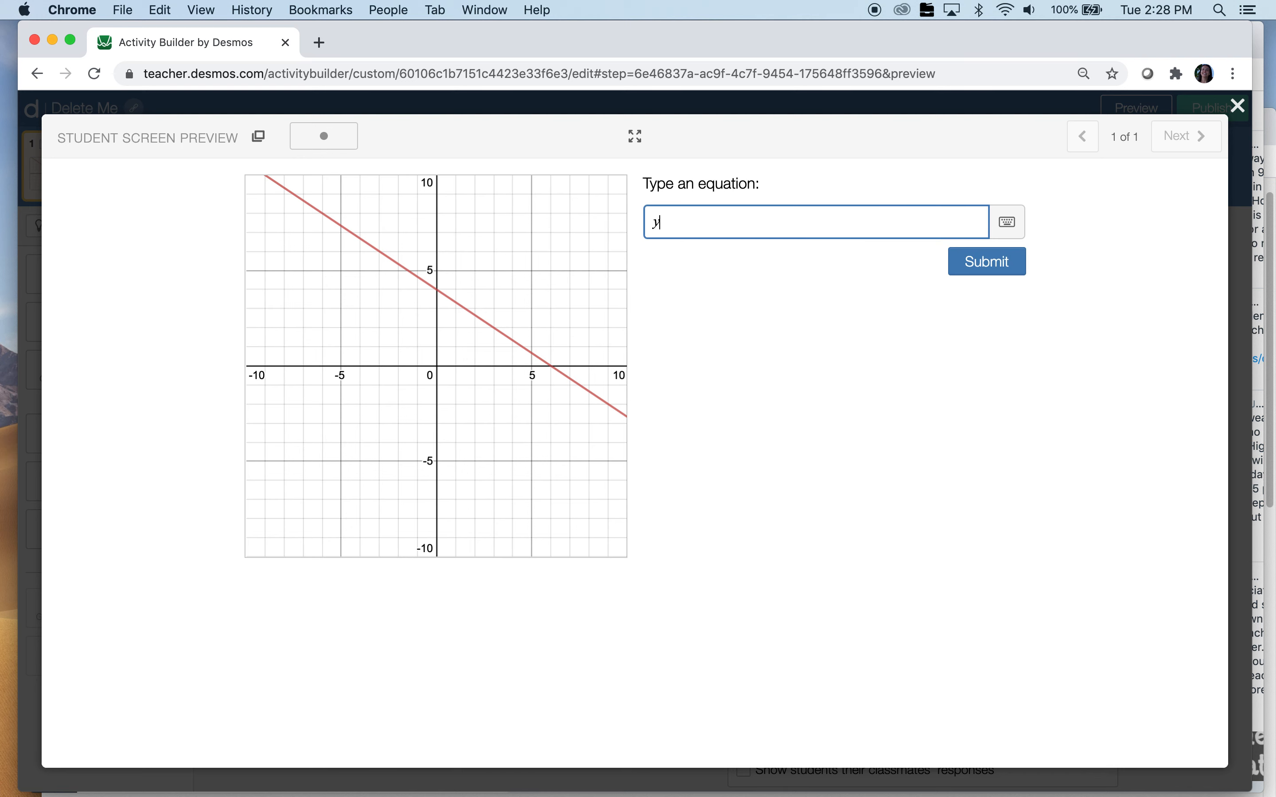
{"action": "type", "text": "=x+3"}
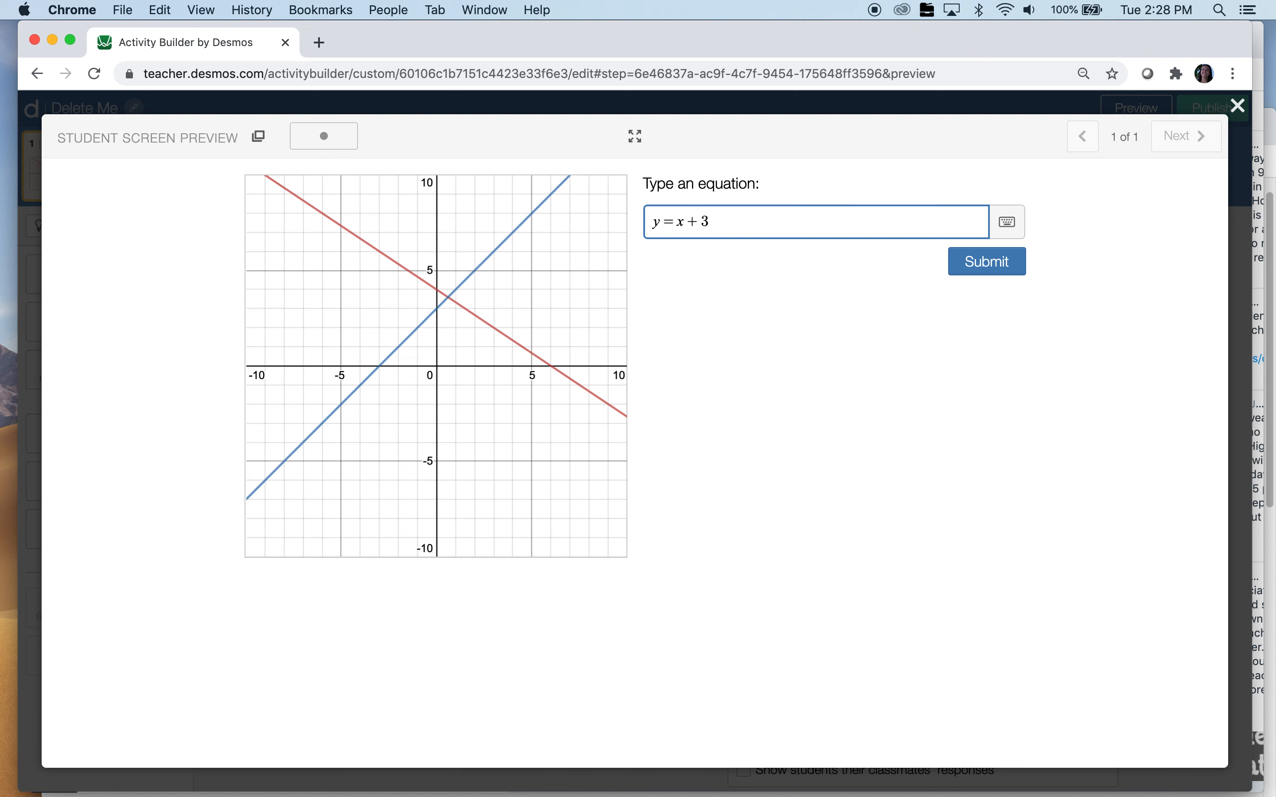
- Change the test equation to y = -x + 4 by negating the slope and replacing the constant
{"action": "key", "text": "Left"}
{"action": "key", "text": "Left"}
{"action": "type", "text": "-"}
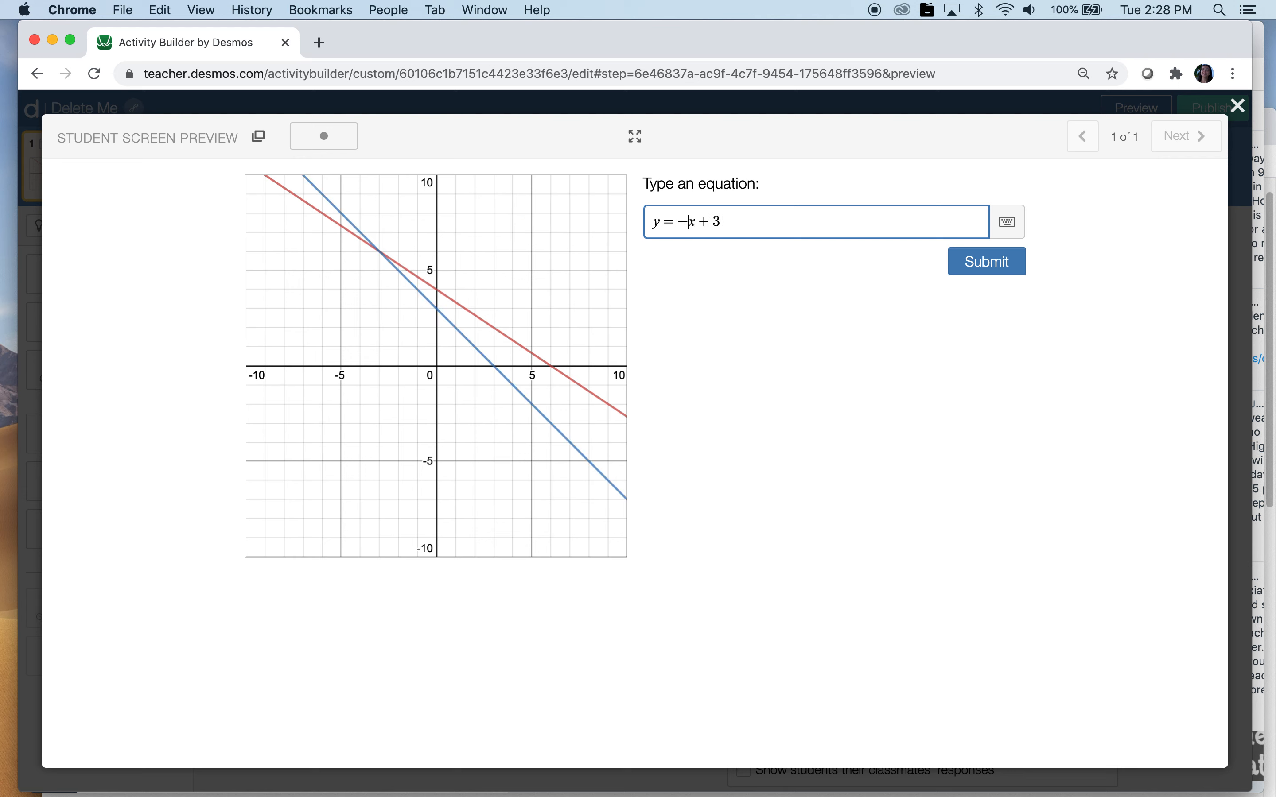
{"action": "key", "text": "Right"}
{"action": "key", "text": "Right"}
{"action": "key", "text": "BackSpace"}
{"action": "type", "text": "4"}
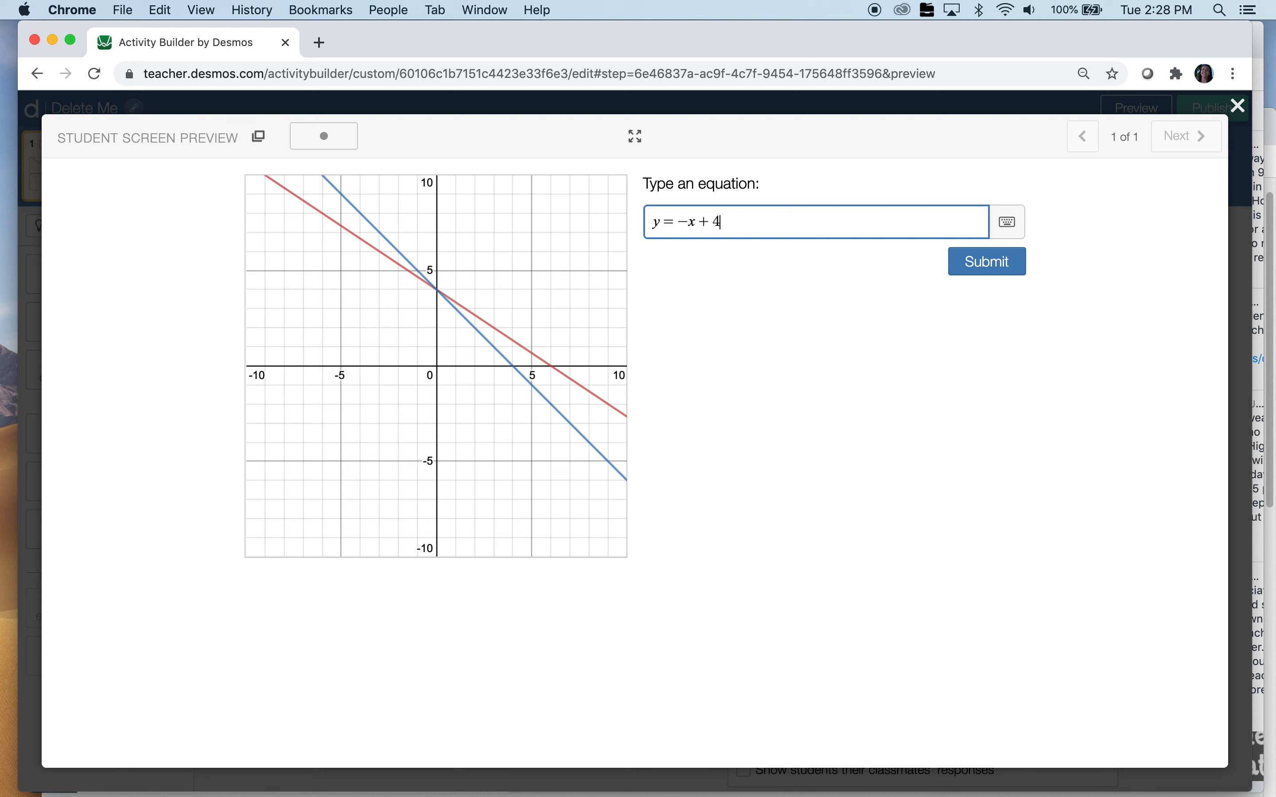
- Change the test equation's slope to -2/3, submit it, reopen the response for editing, and close the preview
{"action": "key", "text": "Left"}
{"action": "key", "text": "Left"}
{"action": "key", "text": "Left"}
{"action": "type", "text": "2/3"}
{"action": "left_click", "coordinate": [903, 354]}
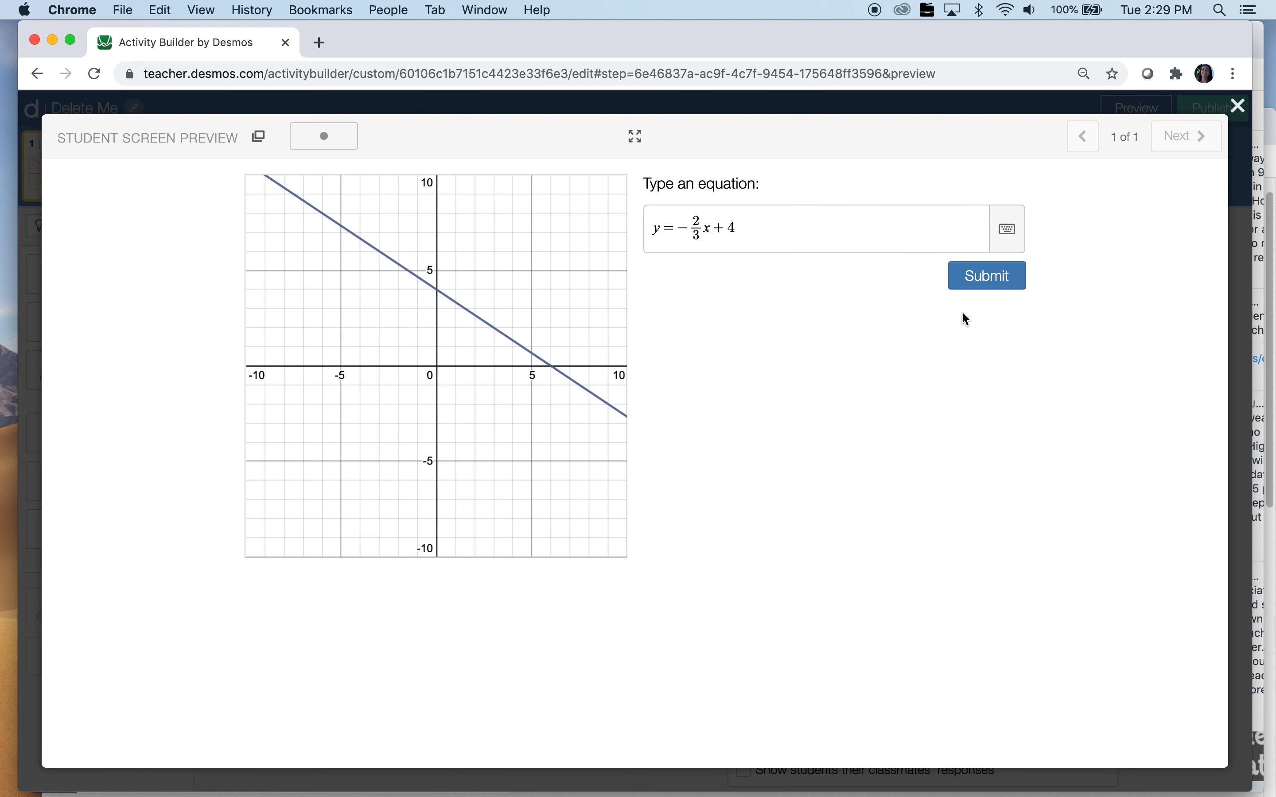
{"action": "left_click", "coordinate": [1009, 285]}
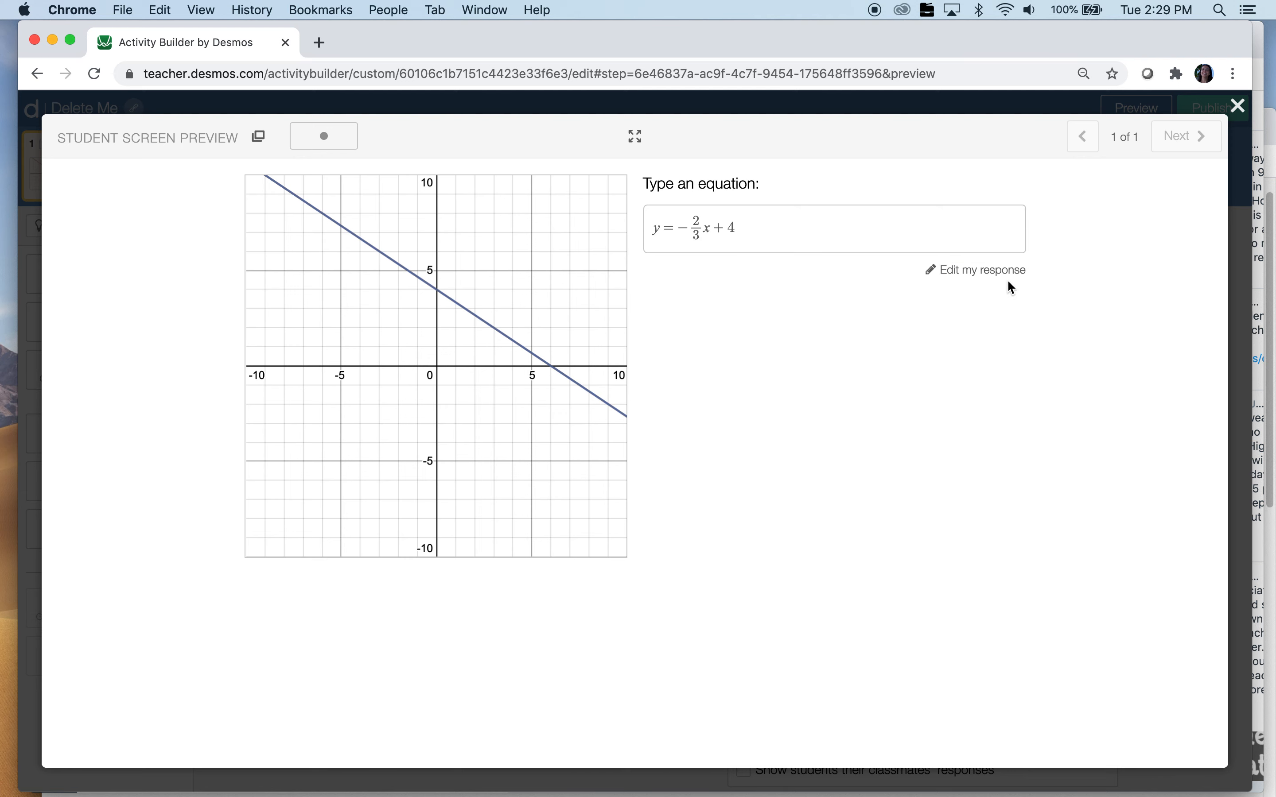
{"action": "left_click", "coordinate": [1003, 273]}
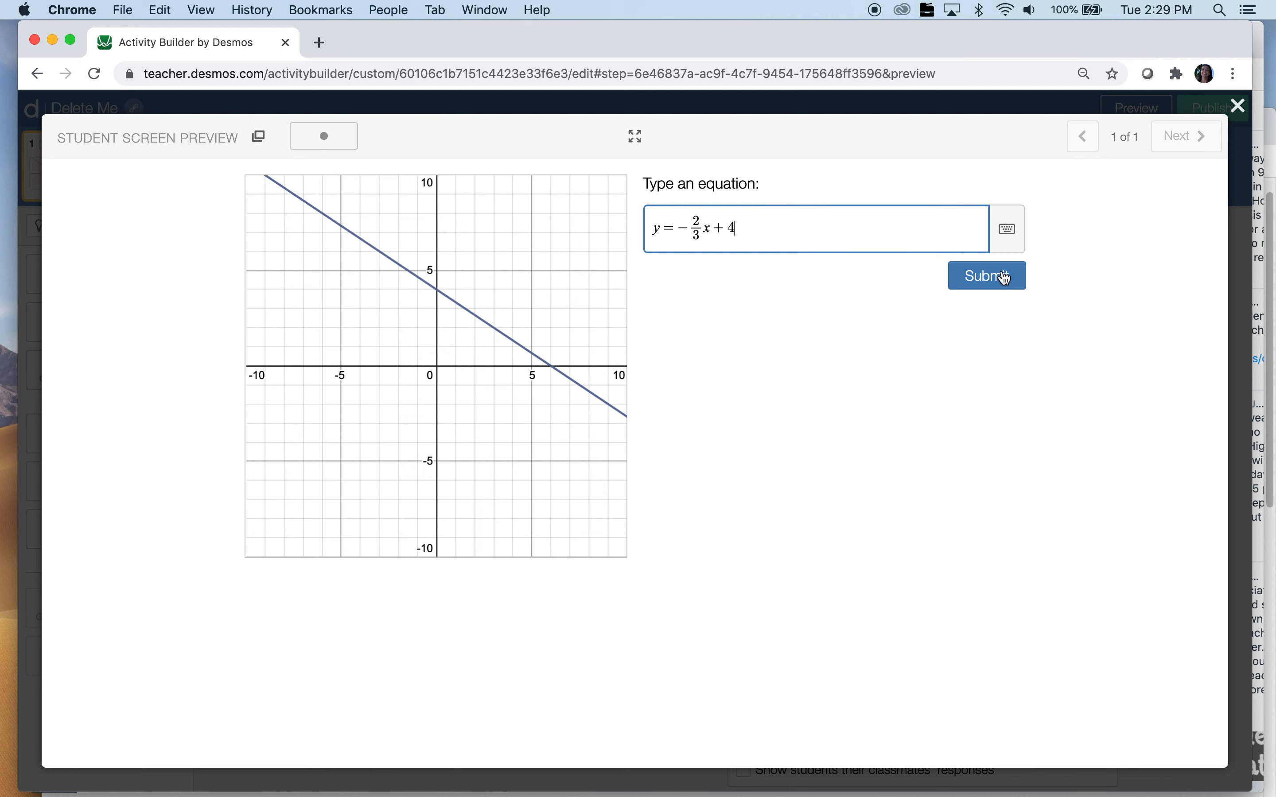
{"action": "left_click", "coordinate": [1236, 107]}
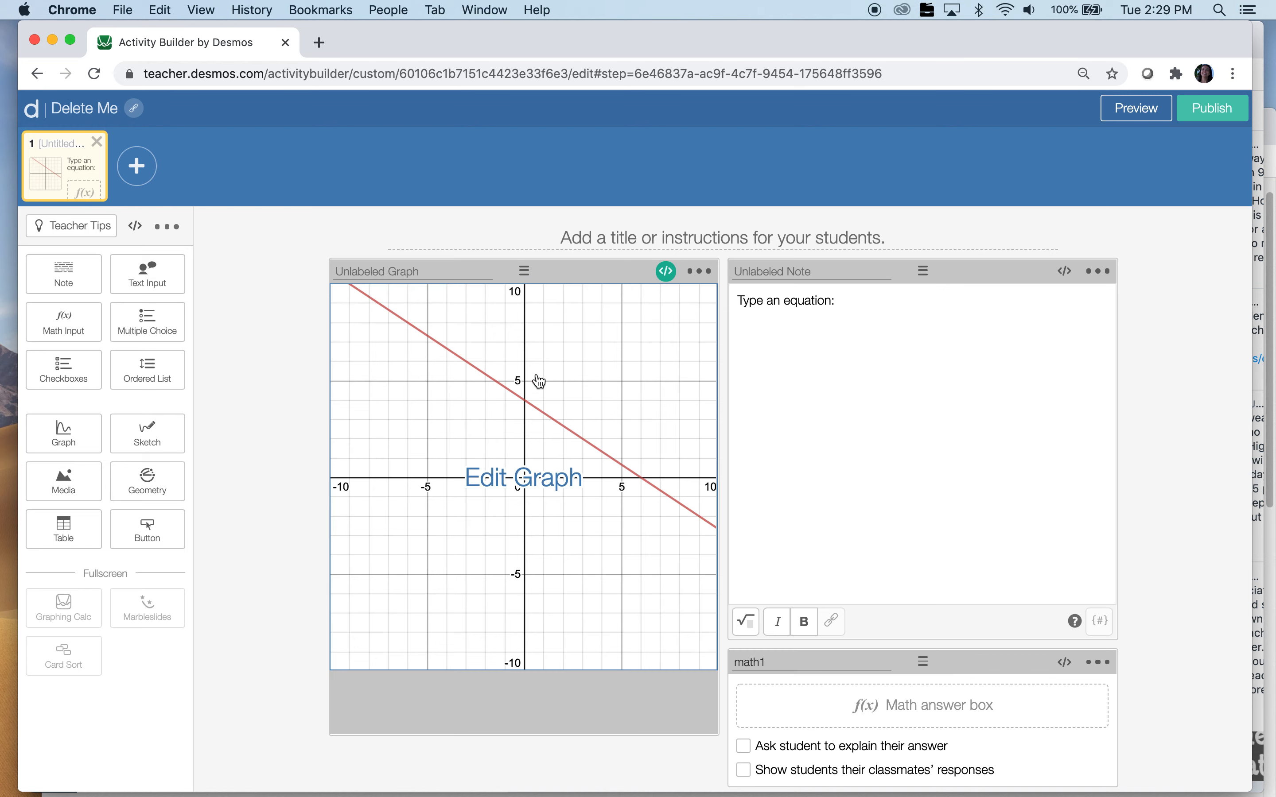
- Review the graph component's computation layer script and close the script editor
{"action": "left_click", "coordinate": [666, 271]}
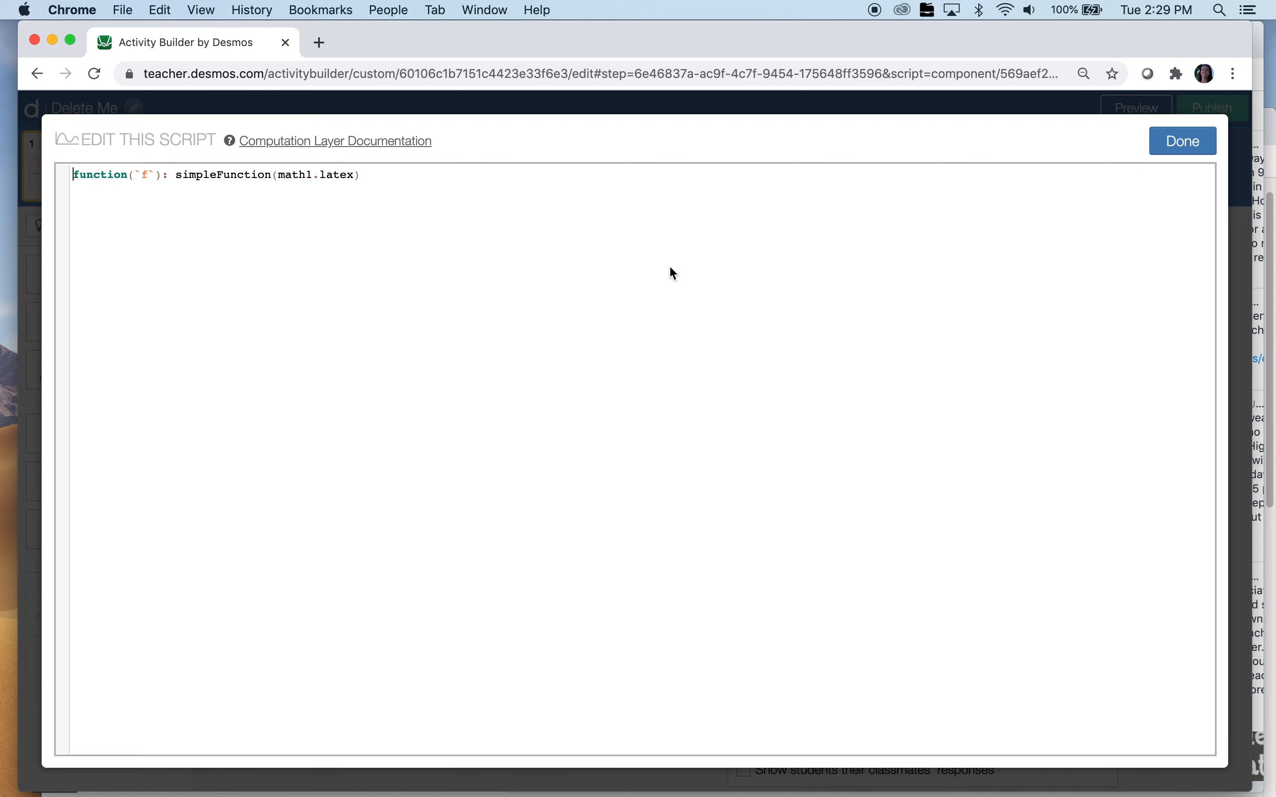
{"action": "left_click", "coordinate": [1167, 149]}
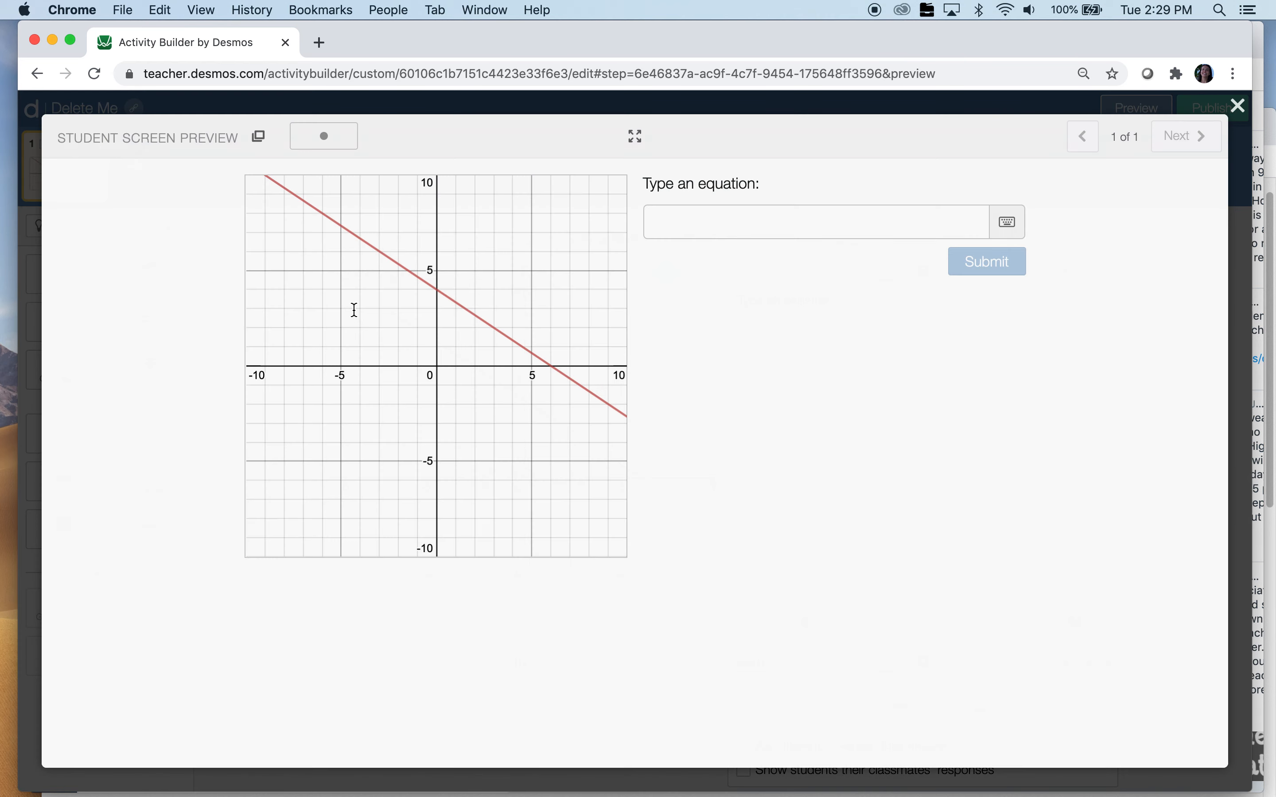
- Preview the student screen and enter the quadratic y = x^2 + 4 as the test equation
{"action": "left_click", "coordinate": [728, 225]}
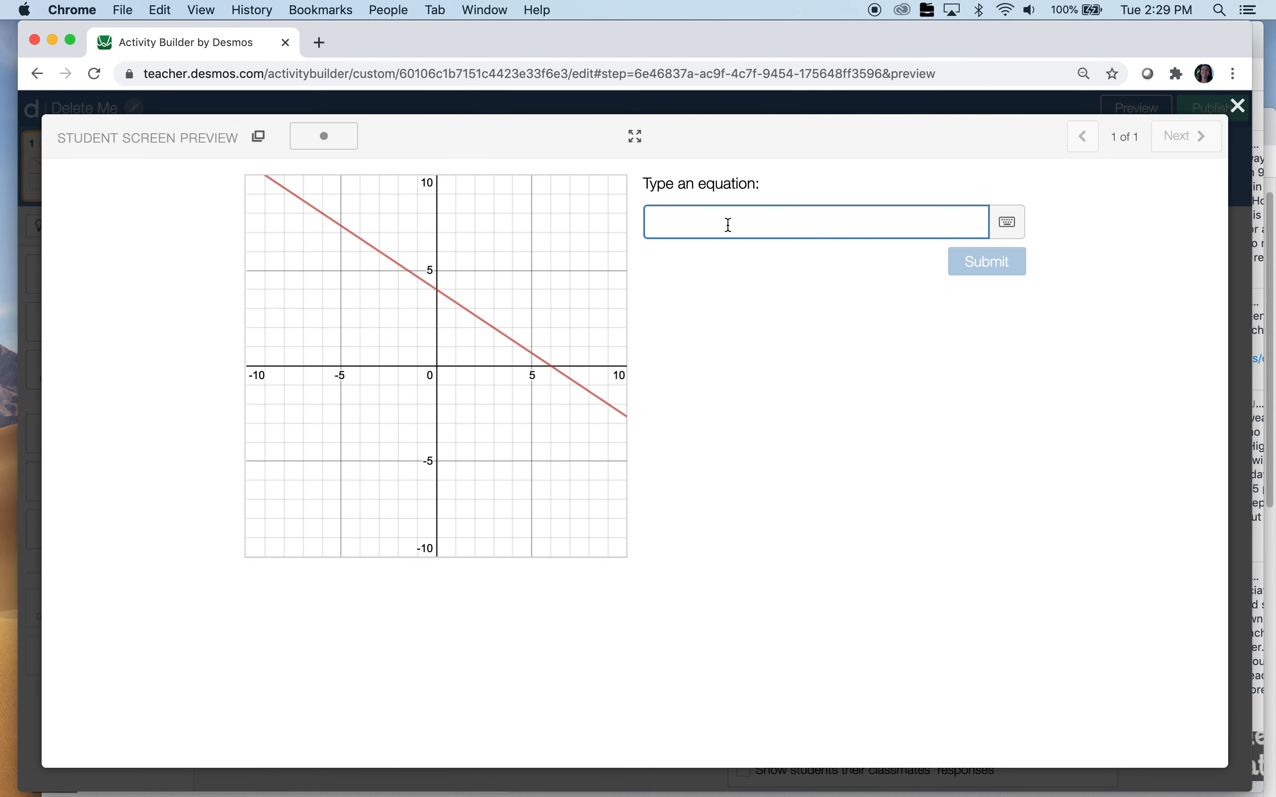
{"action": "type", "text": "y=x^2"}
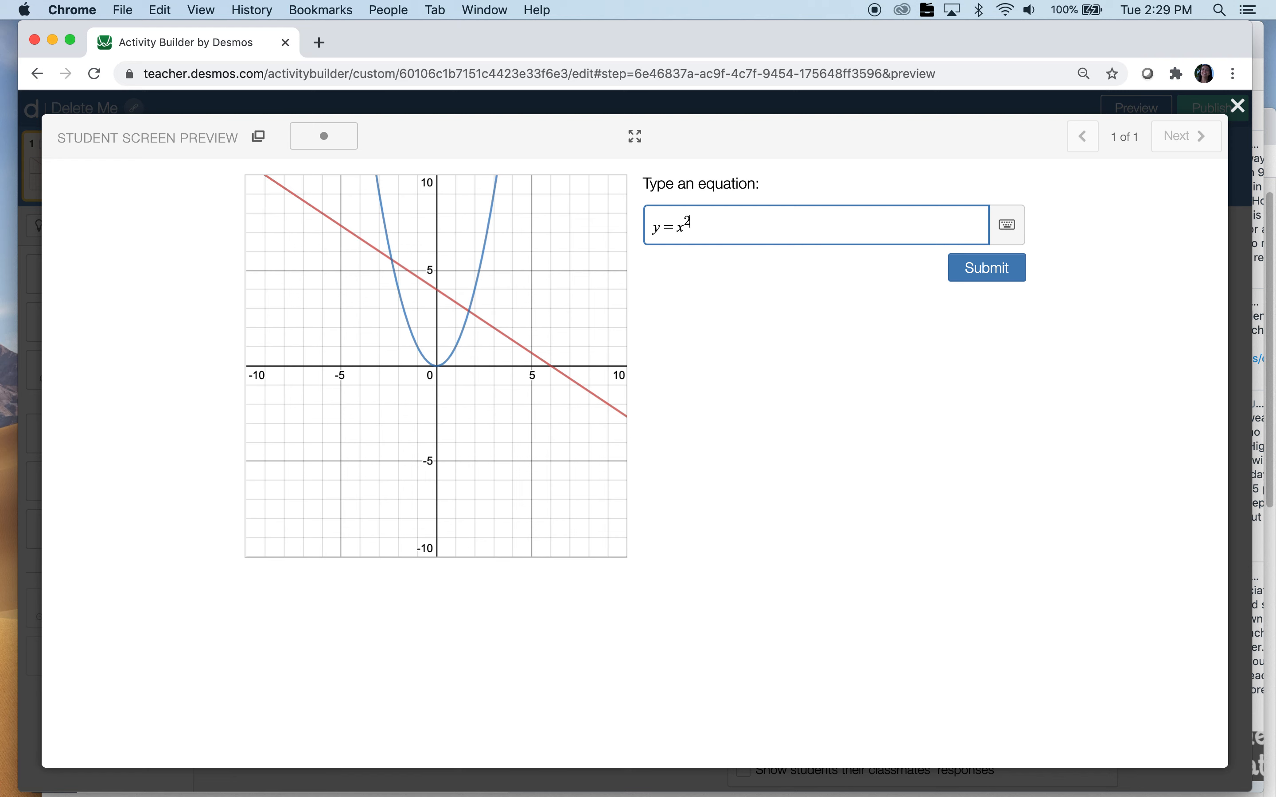
{"action": "type", "text": "+4"}
- Replace the quadratic test equation with the rational function y = 1/(x - 5)
{"action": "key", "text": "BackSpace"}
{"action": "key", "text": "BackSpace"}
{"action": "key", "text": "BackSpace"}
{"action": "key", "text": "BackSpace"}
{"action": "key", "text": "BackSpace"}
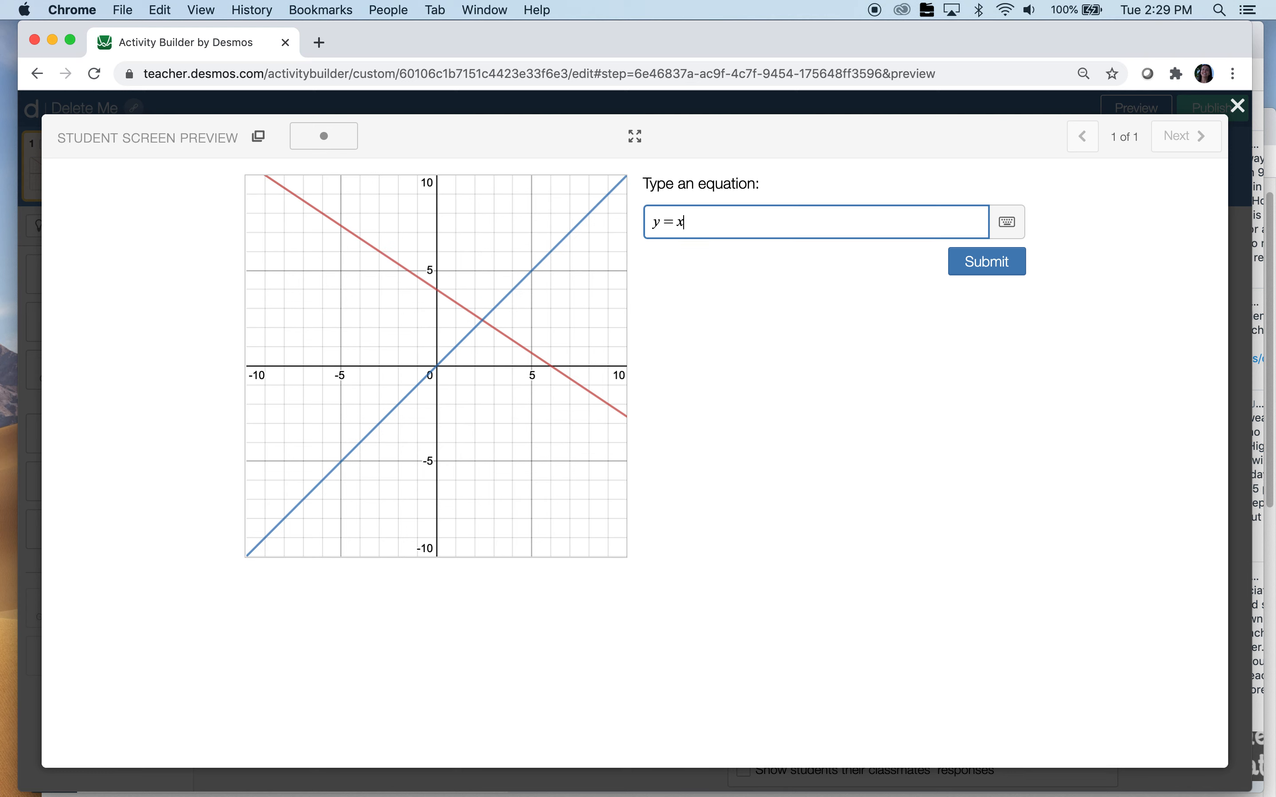
{"action": "type", "text": "1/x"}
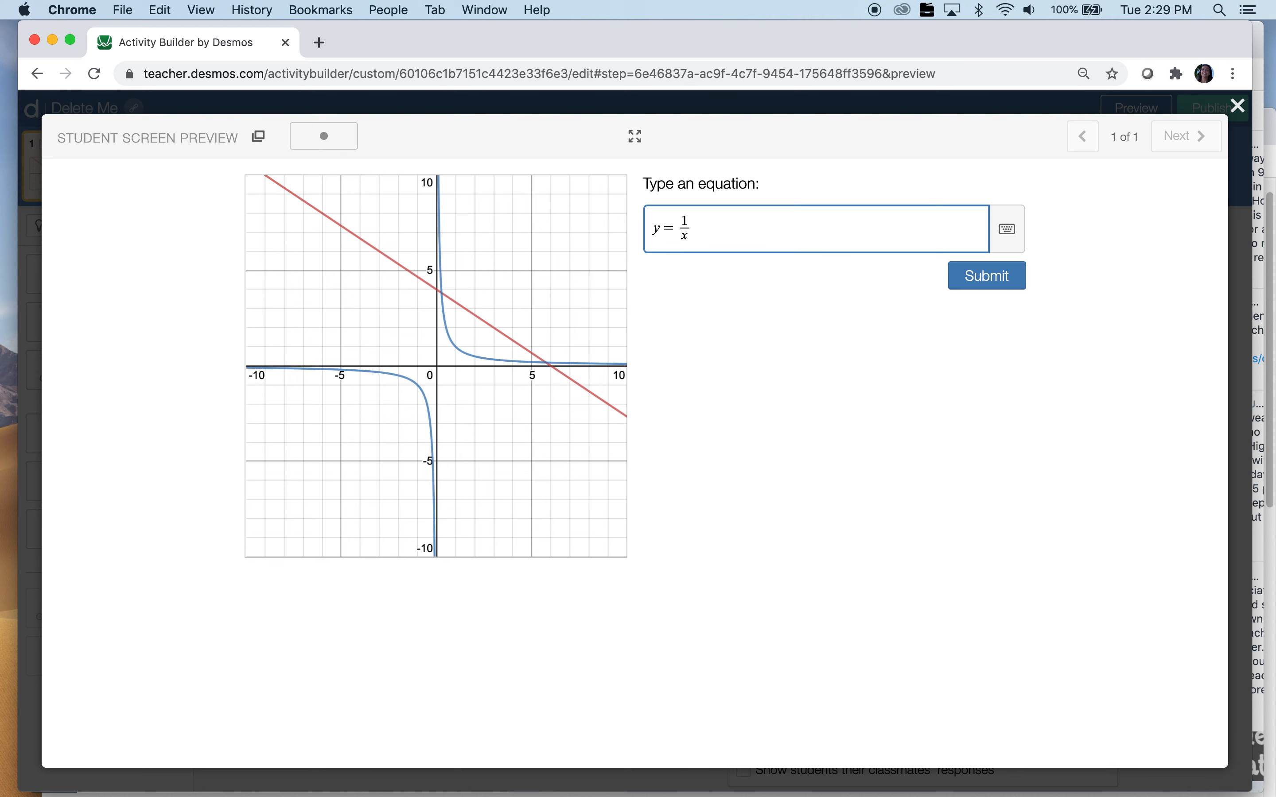
{"action": "type", "text": "-5"}
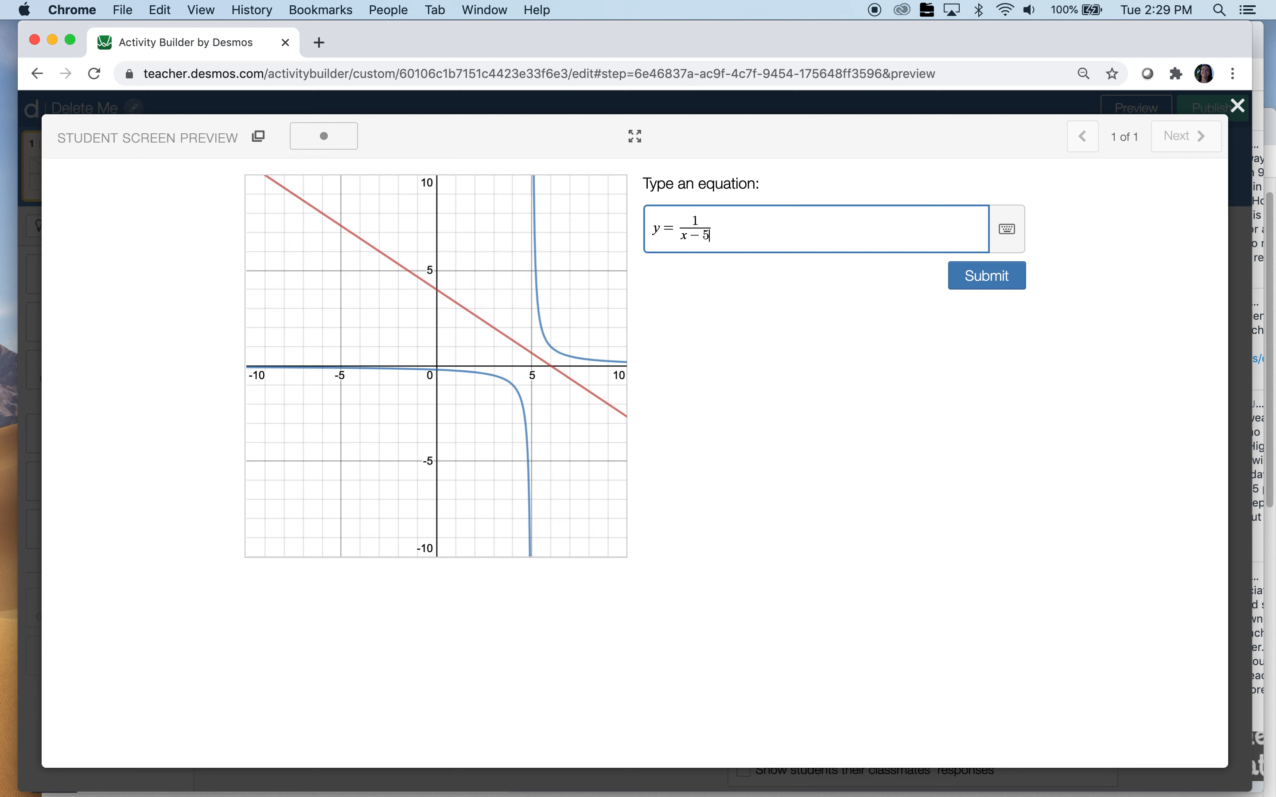
{"action": "mouse_move", "coordinate": [455, 795]}
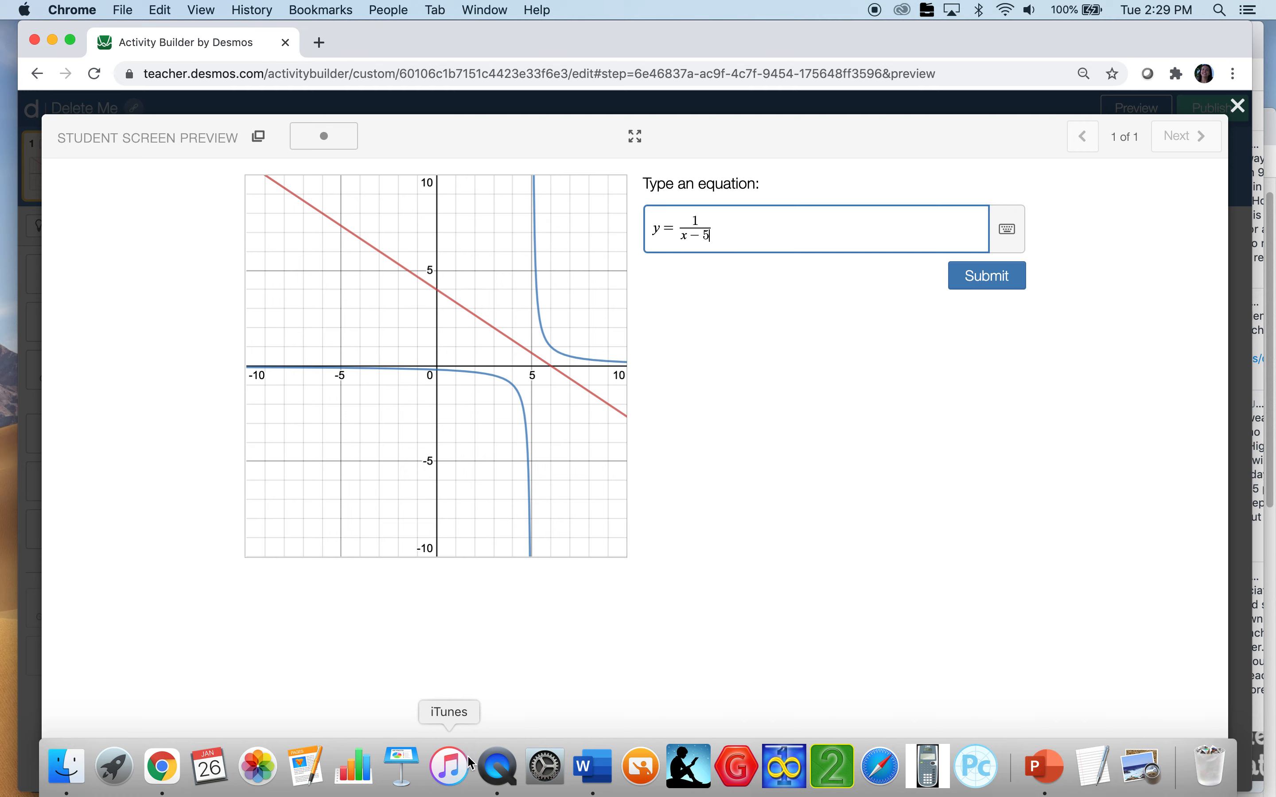